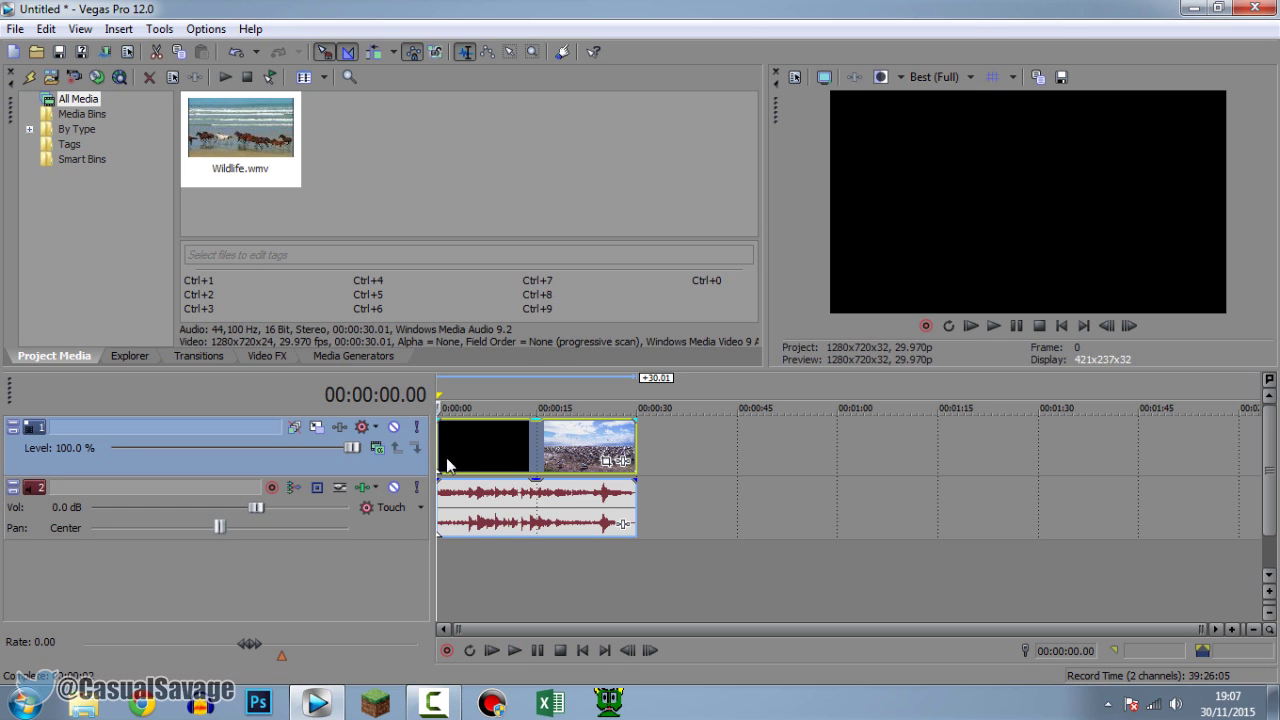
Step: Place the cursor at 00:00:13.11 on the timeline and open Track Motion for video track 1
left_click(466, 457)
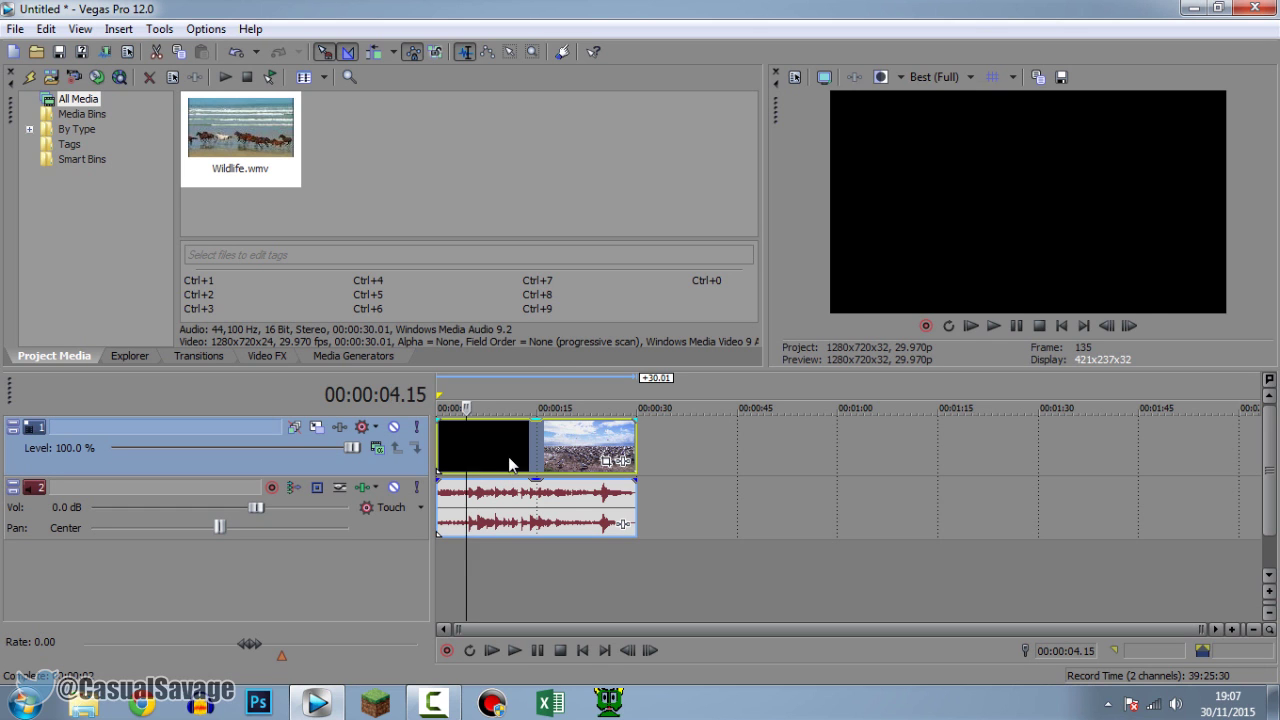
left_click(525, 455)
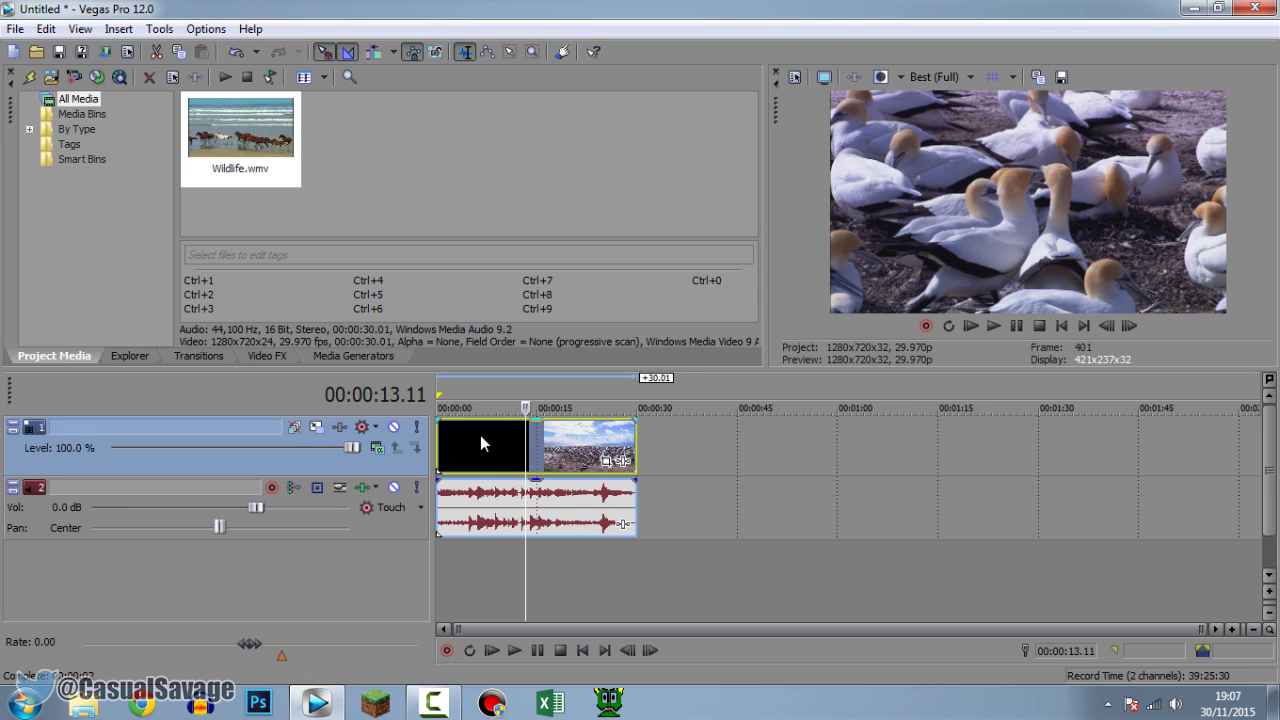
left_click(318, 429)
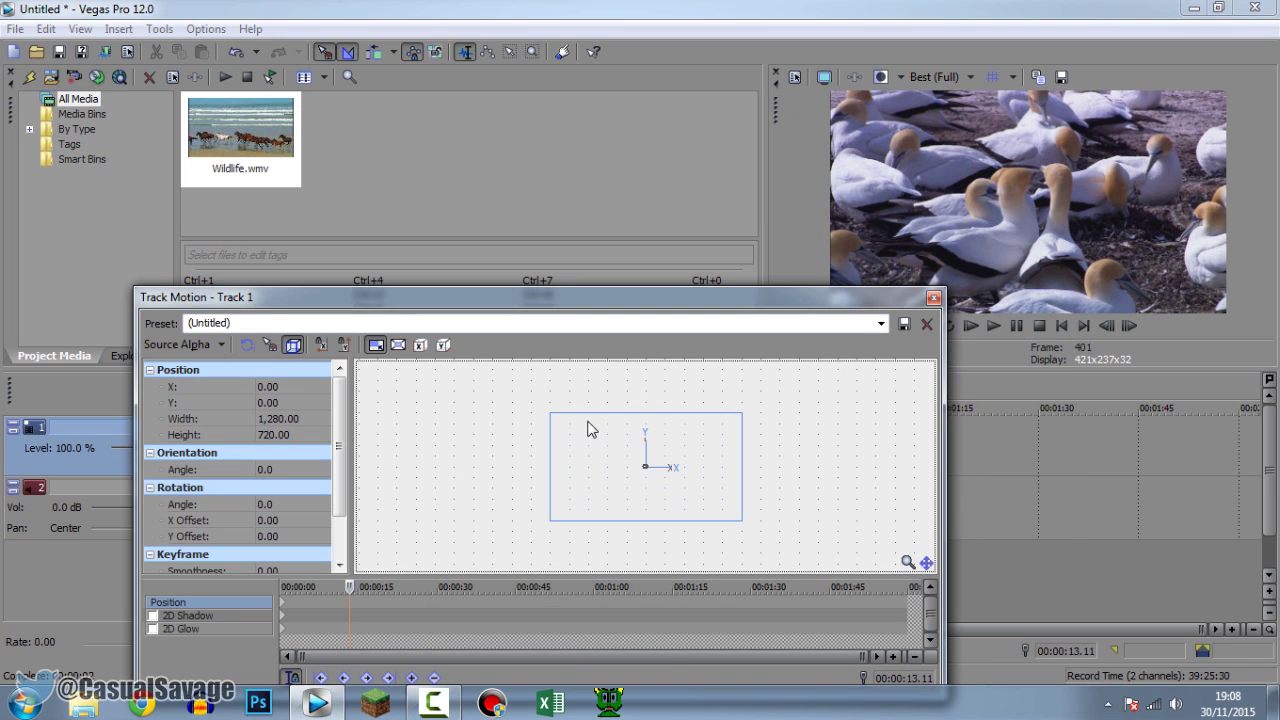
Step: Enable scaling about the center and shrink the video frame proportionally to about 982 x 553
left_click(447, 400)
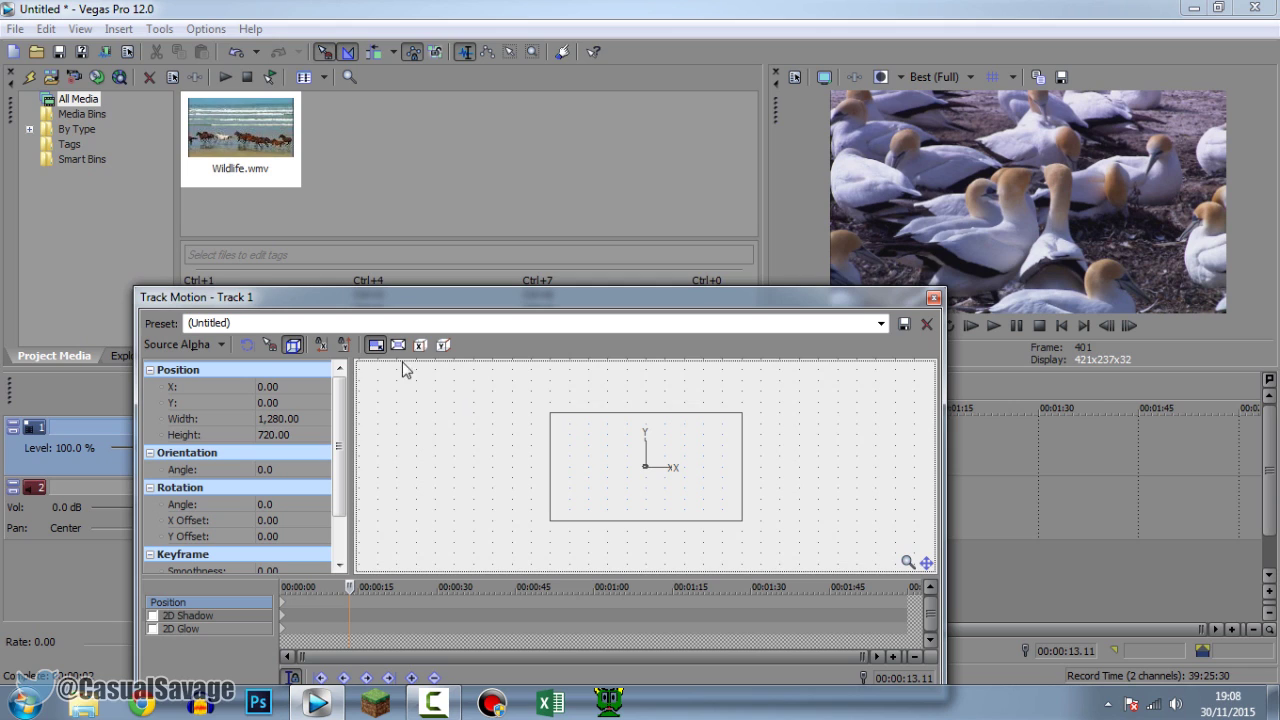
left_click(716, 504)
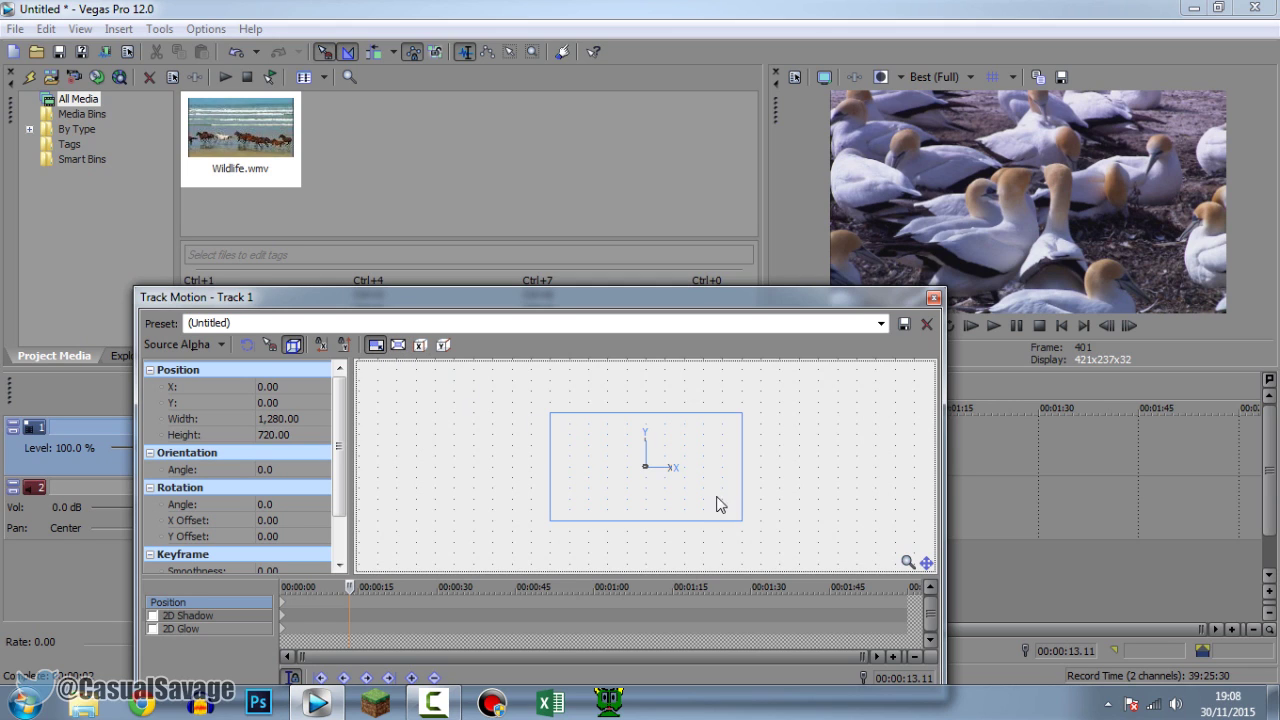
left_click(399, 345)
left_click_drag(741, 523, 717, 508)
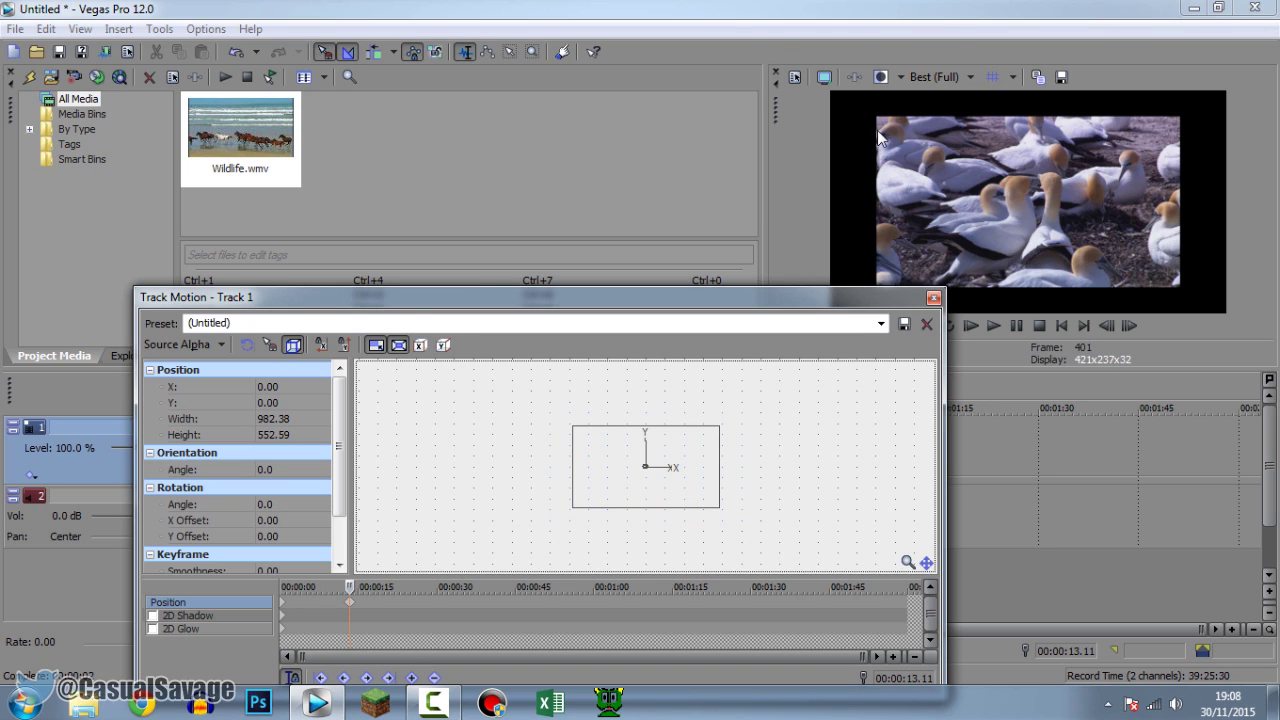
Step: Try resizing the frame with the aspect ratio lock off, undo the resize and restore the lock
left_click(376, 345)
left_click_drag(718, 508, 685, 496)
key("ctrl+z")
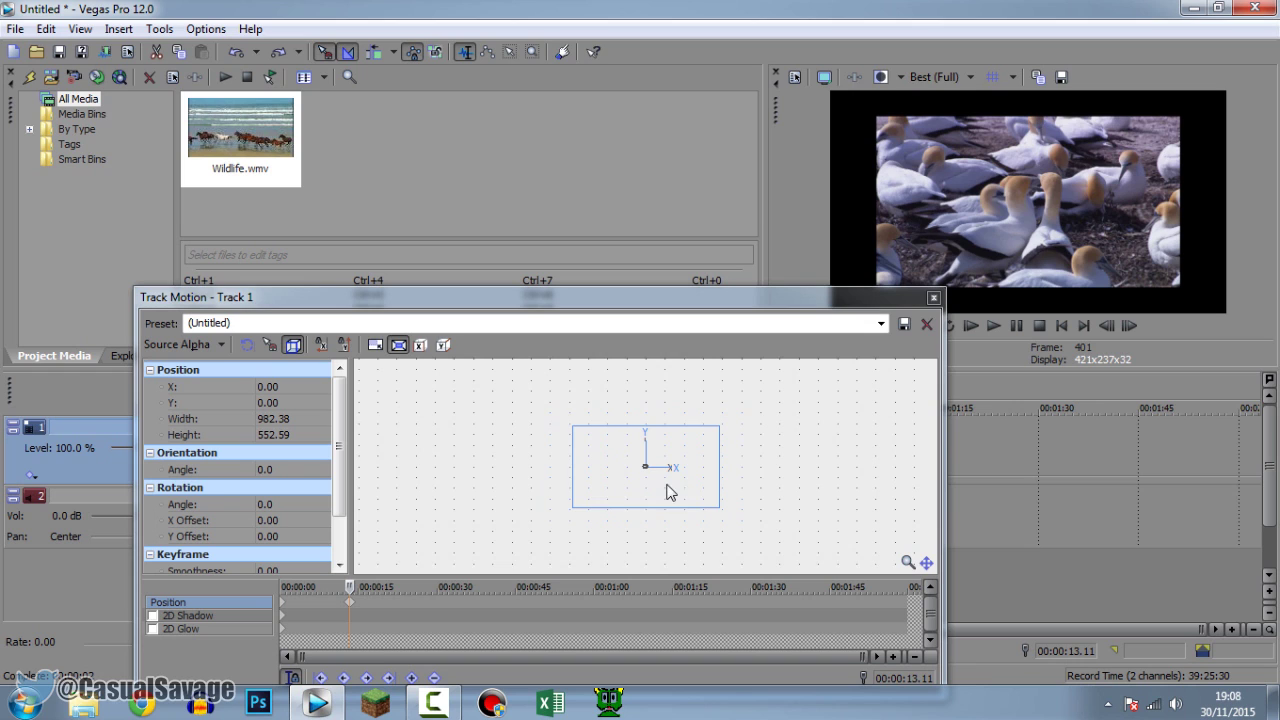
left_click(375, 344)
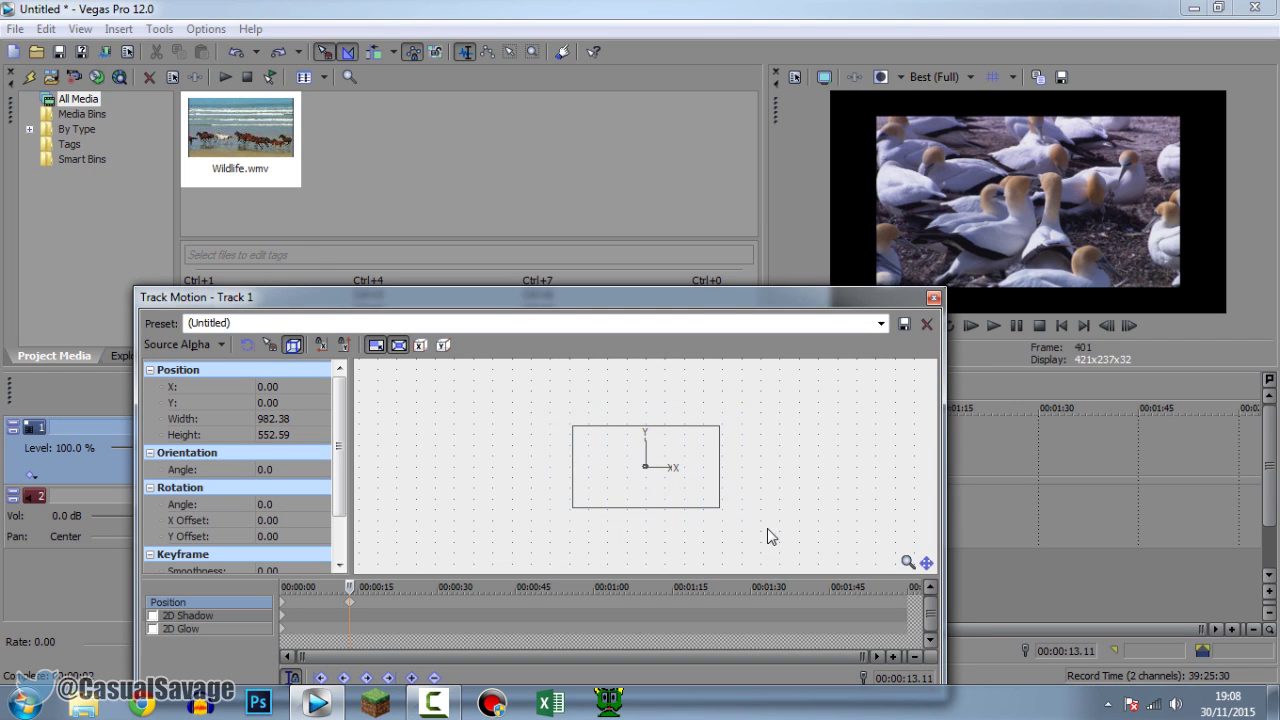
Step: Shrink the video to about 411 x 231 in the picture's upper-right corner and save the placement as preset "facecam"
left_click_drag(721, 514, 707, 453)
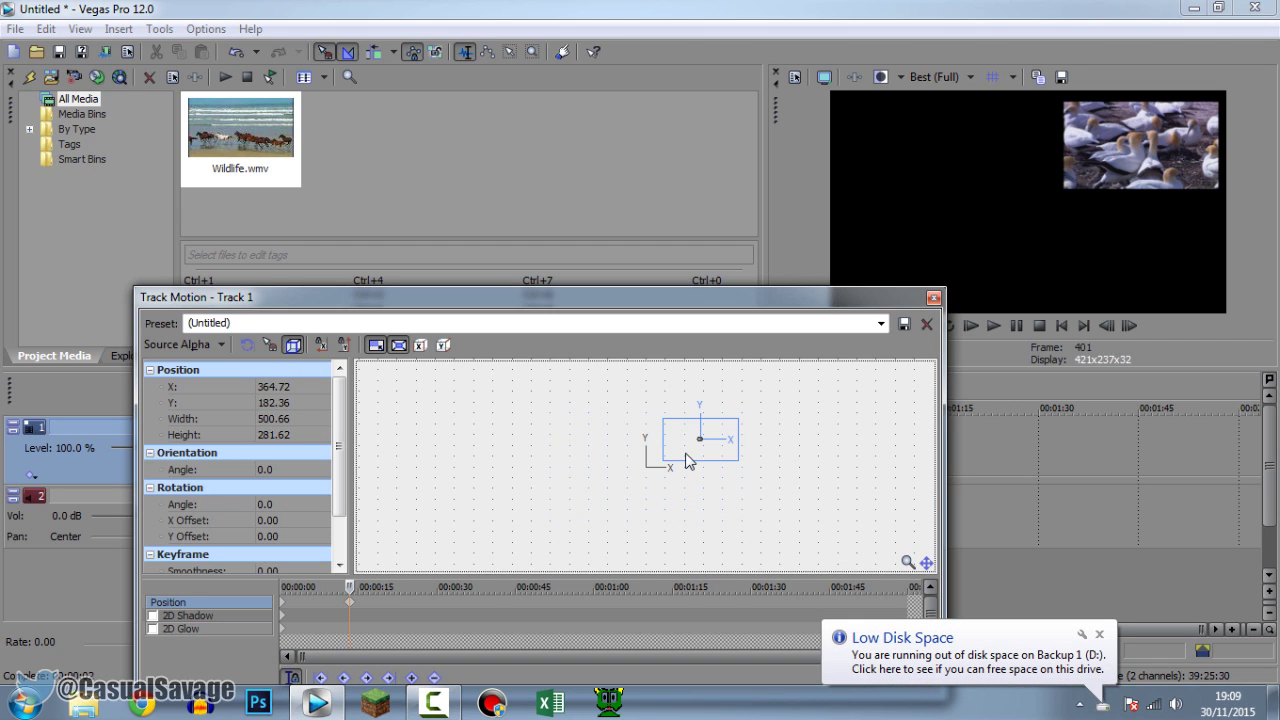
mouse_move(674, 462)
left_mouse_down()
mouse_move(706, 451)
mouse_move(677, 463)
left_mouse_up()
left_click(245, 323)
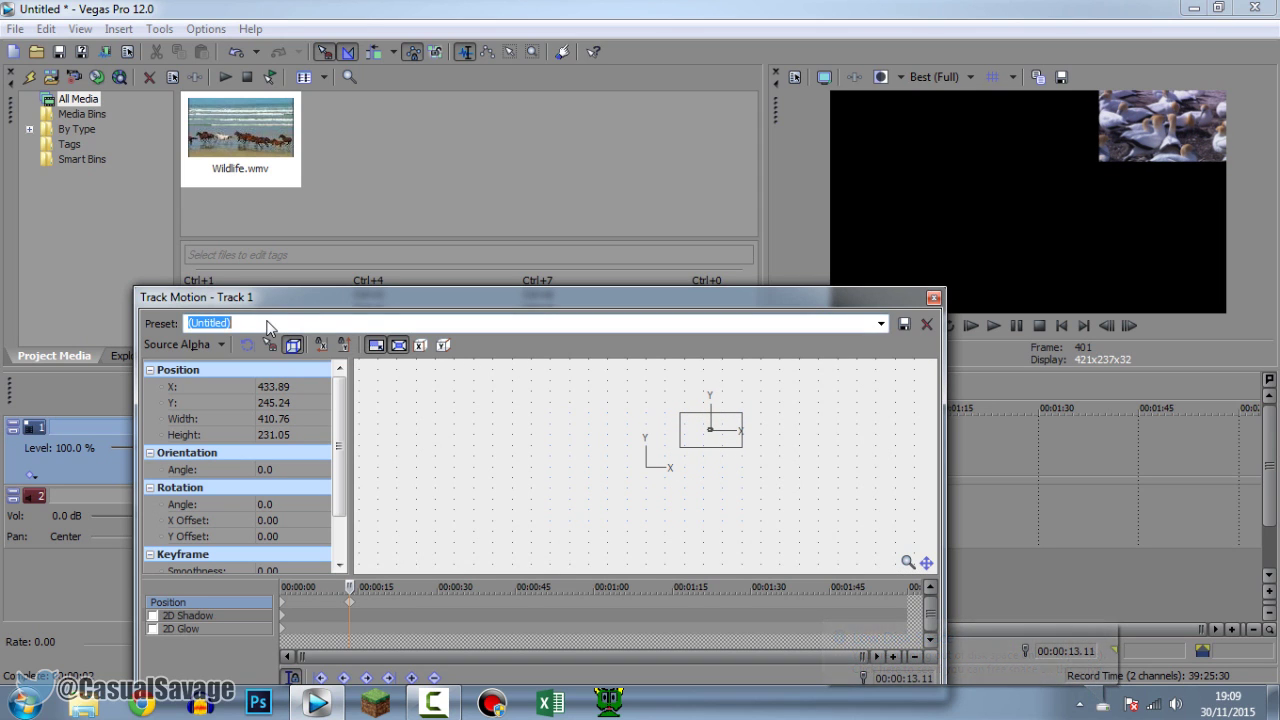
type("facecam")
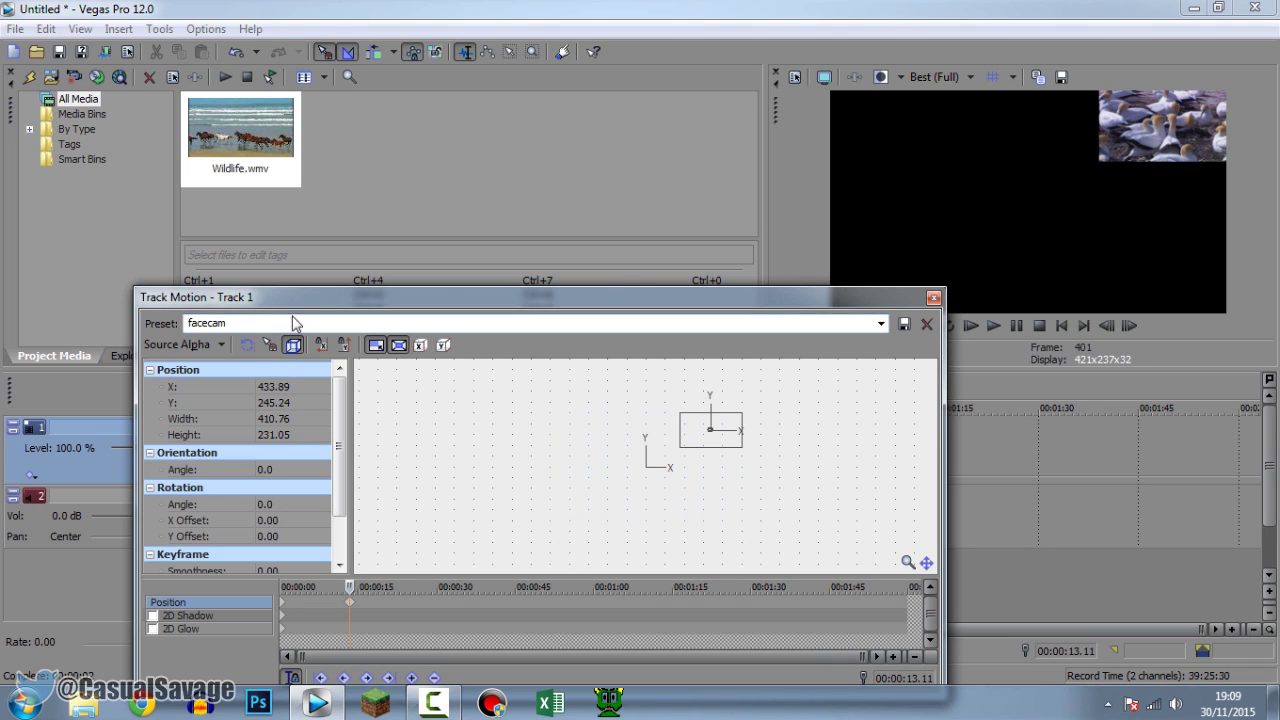
left_click(903, 323)
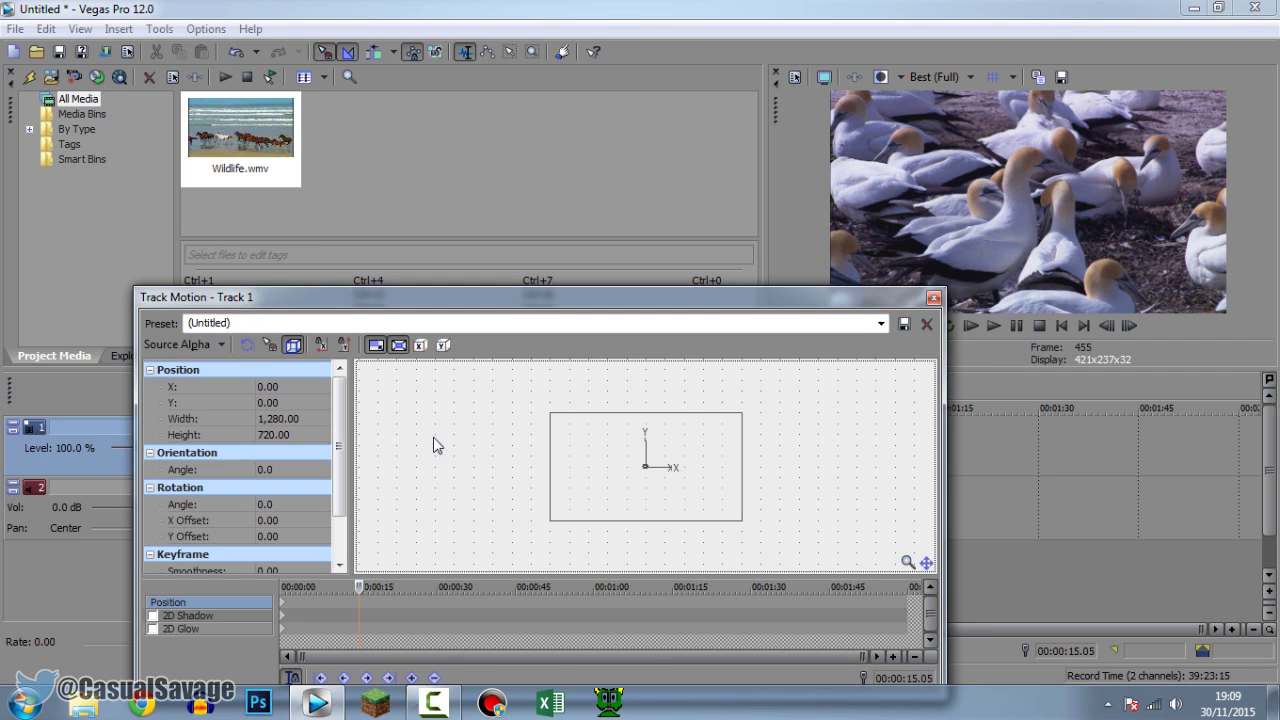
Step: Apply the "facecam" preset at 00:00:15.05 and undo it
left_click(880, 323)
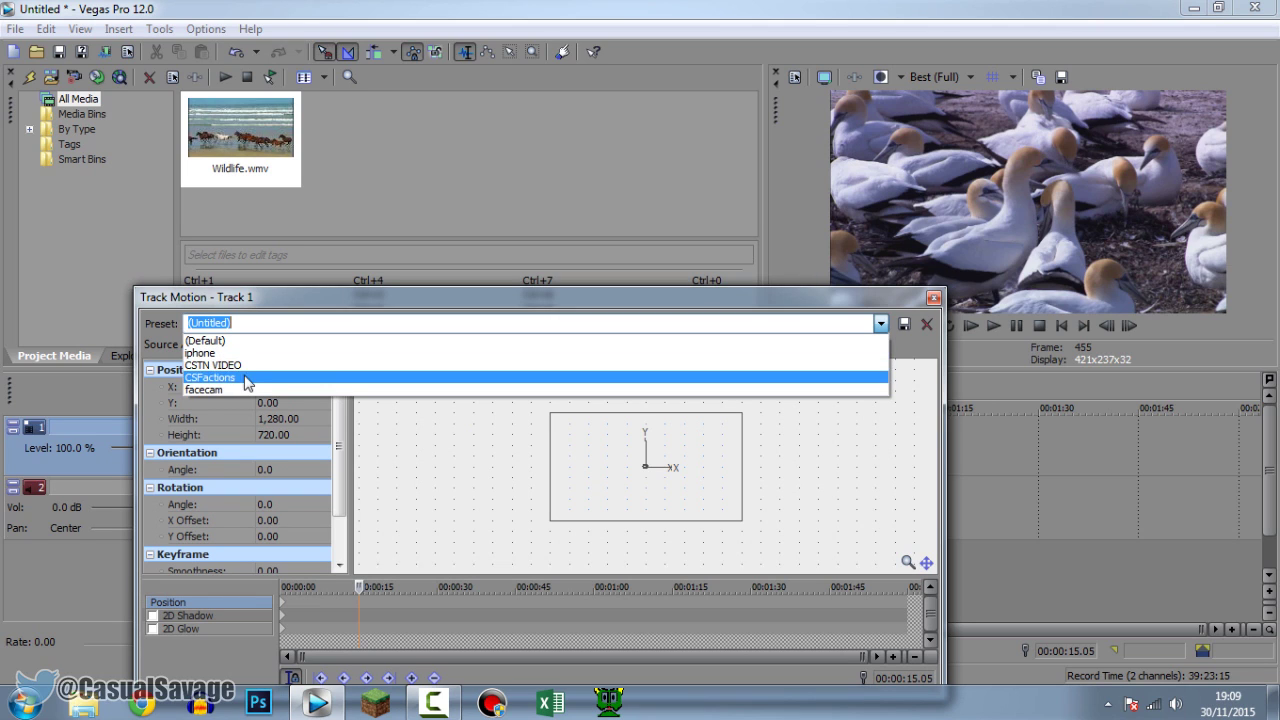
left_click(240, 390)
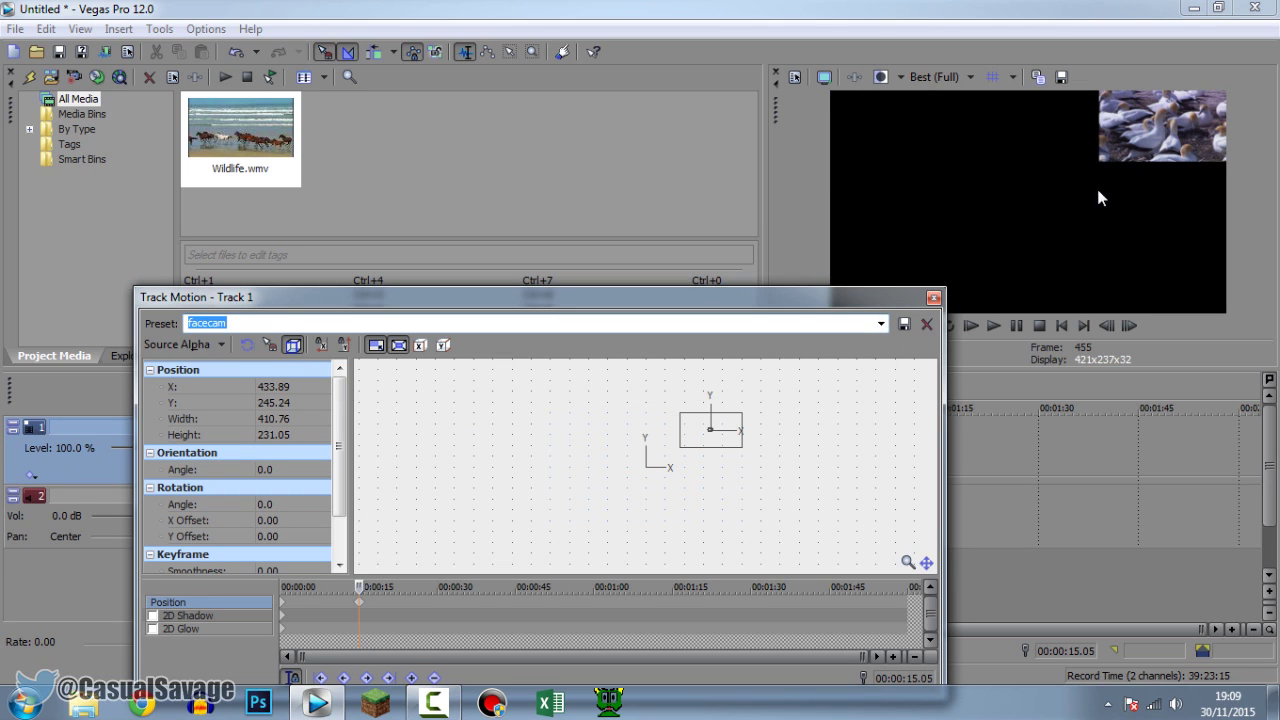
left_click(961, 274)
key("ctrl+z")
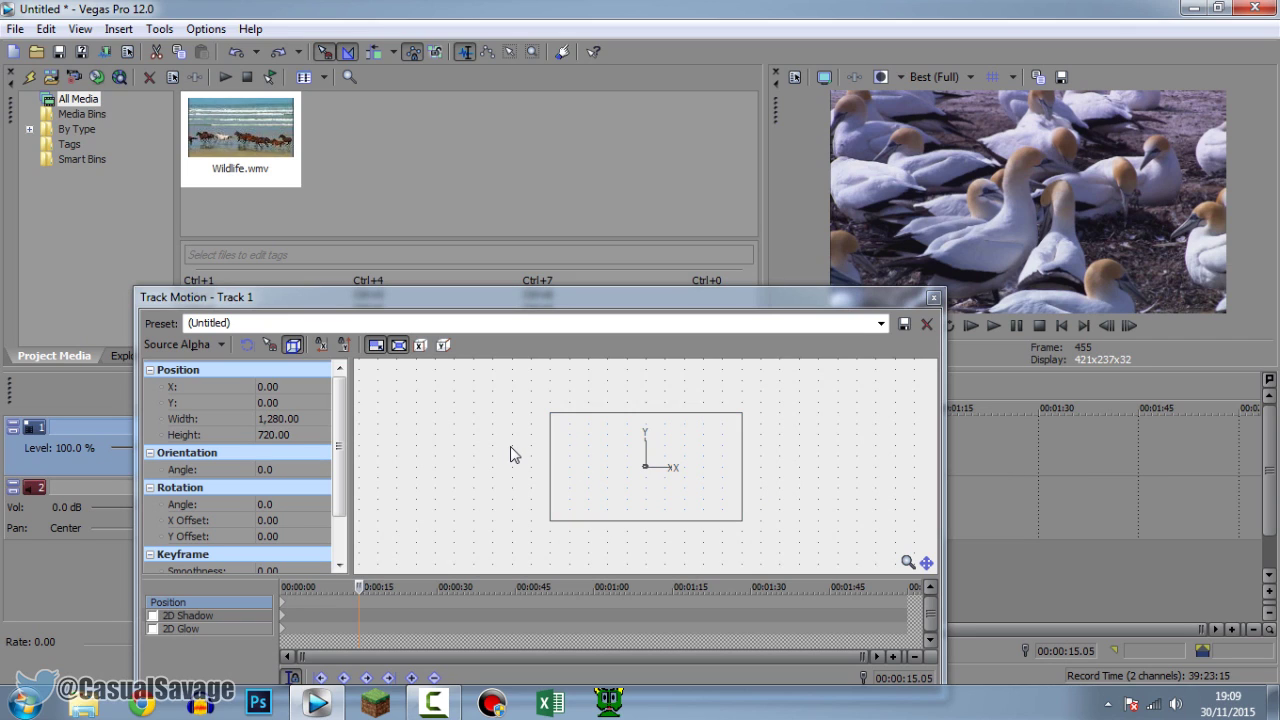
Step: Rotate the video to an orientation of about -137.4 degrees, restore the box and leave rotation editing
left_click(246, 345)
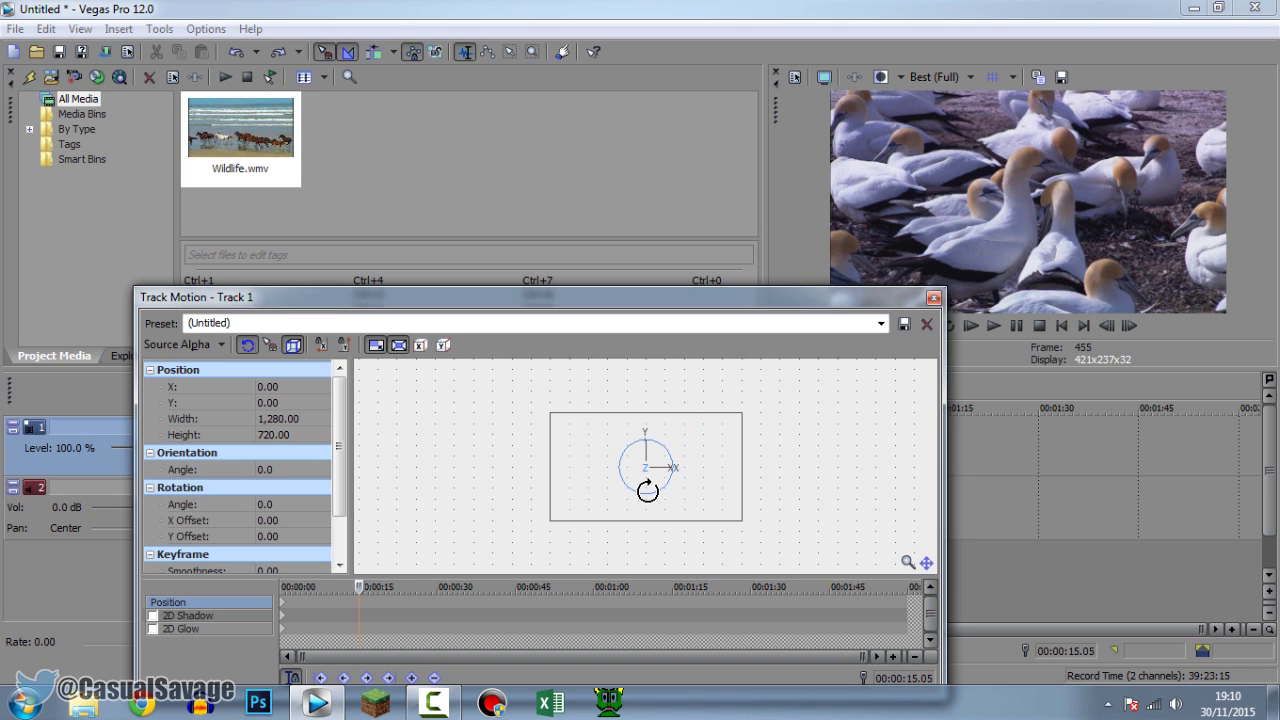
left_click_drag(647, 490, 694, 403)
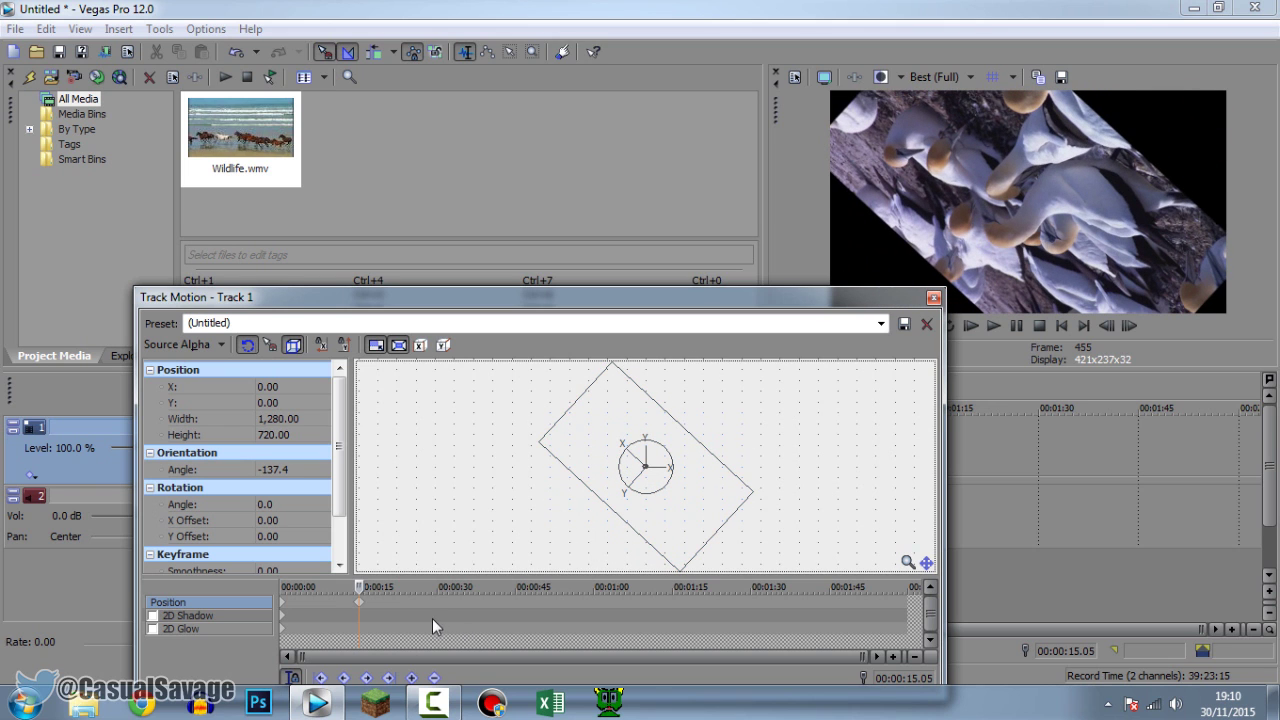
right_click(664, 483)
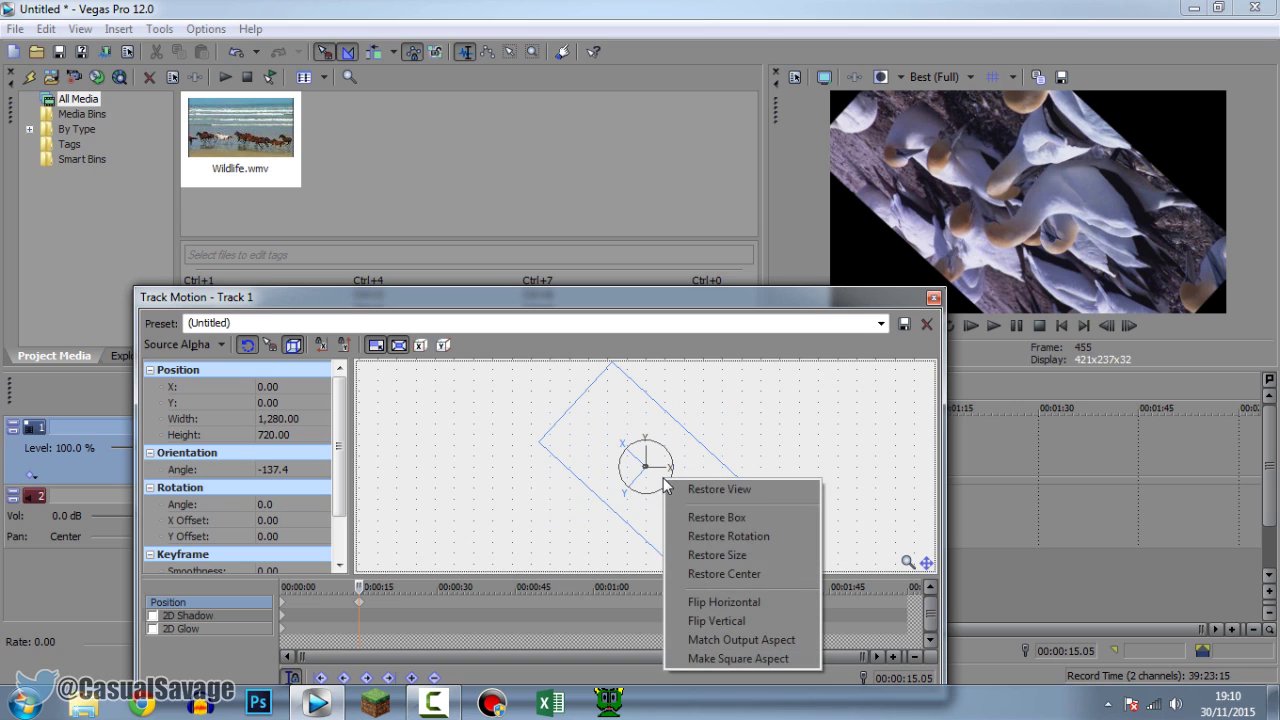
left_click(736, 518)
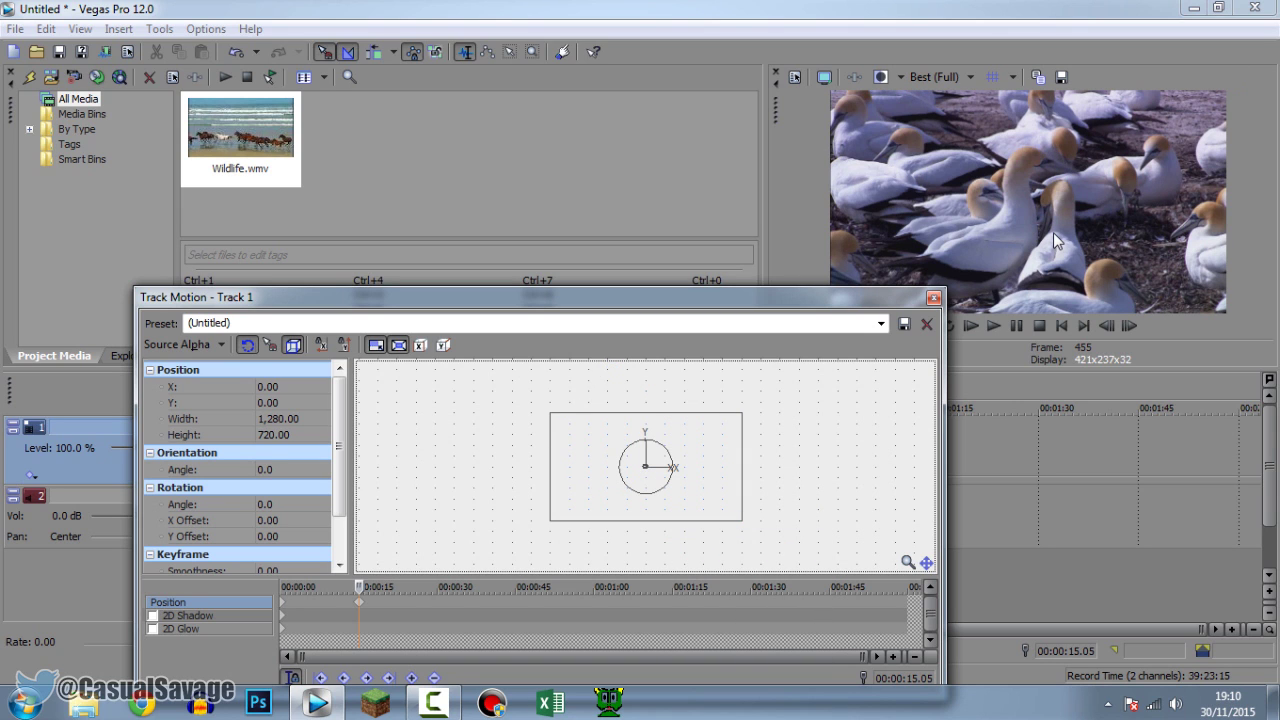
left_click(248, 346)
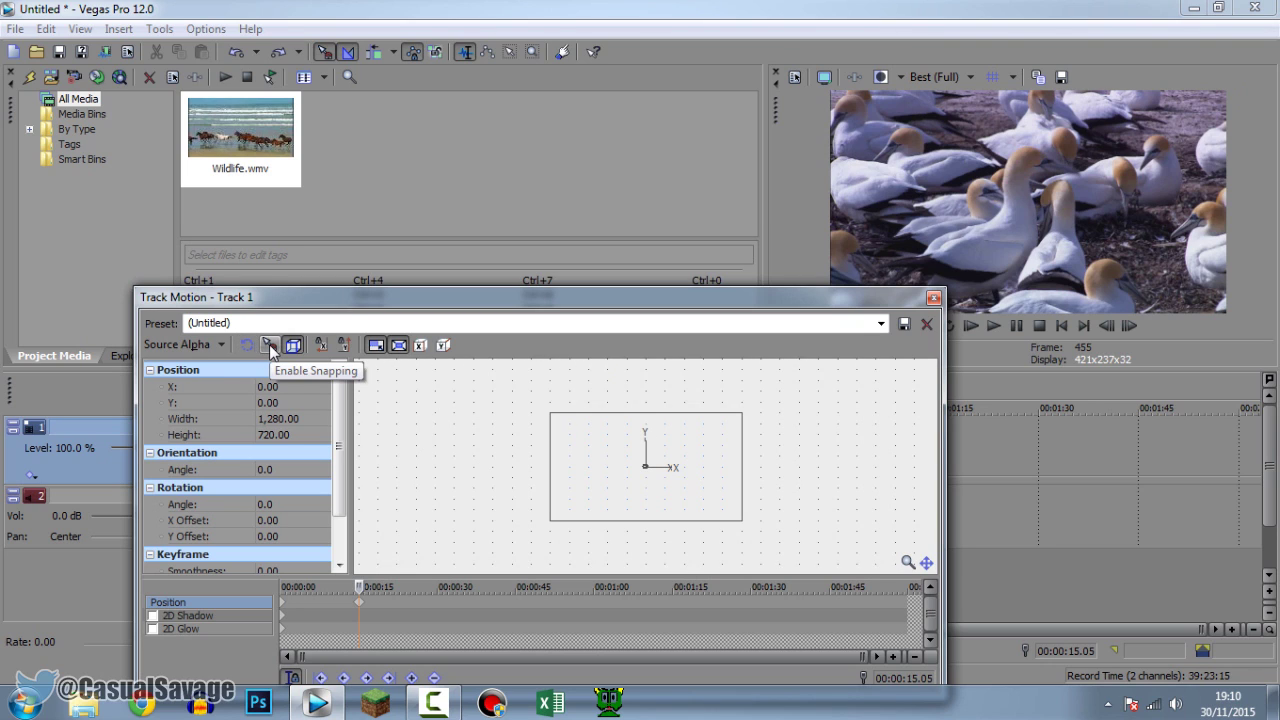
Step: With snapping enabled, nudge the video to X 128, Y 72 and back to the center, and turn snapping off
left_click(270, 346)
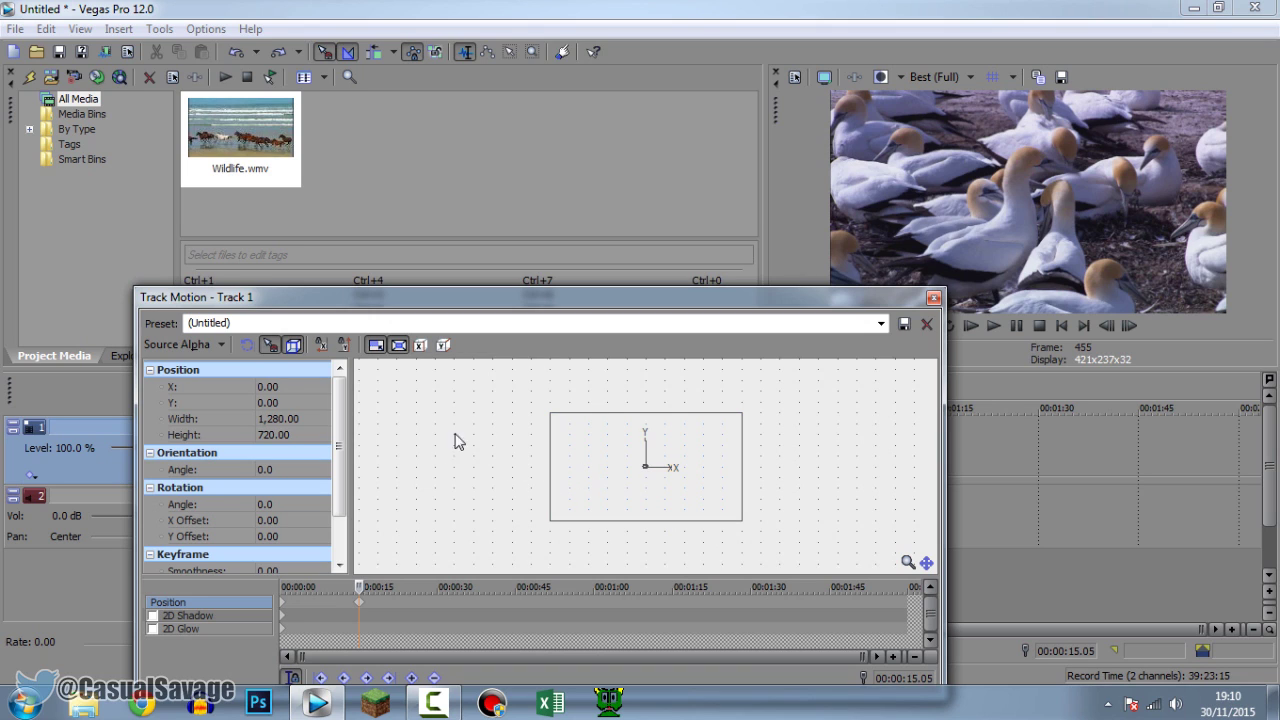
left_click(592, 470)
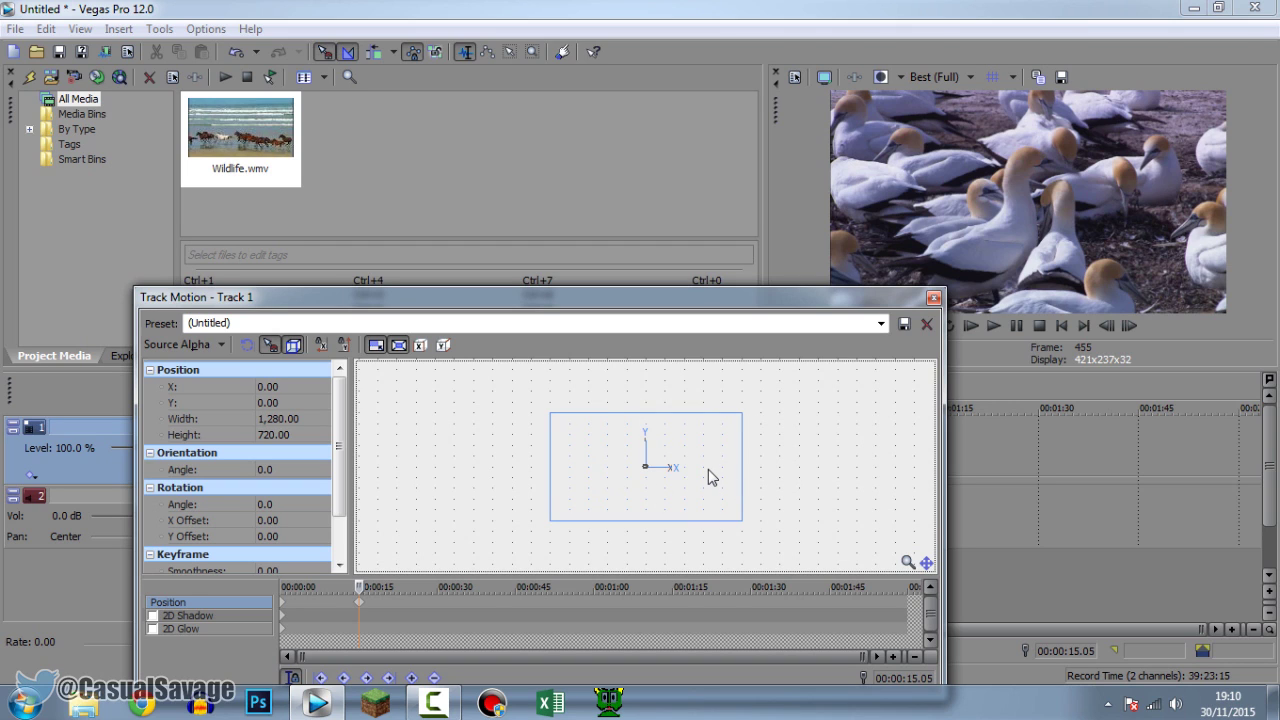
key("Up")
key("Right")
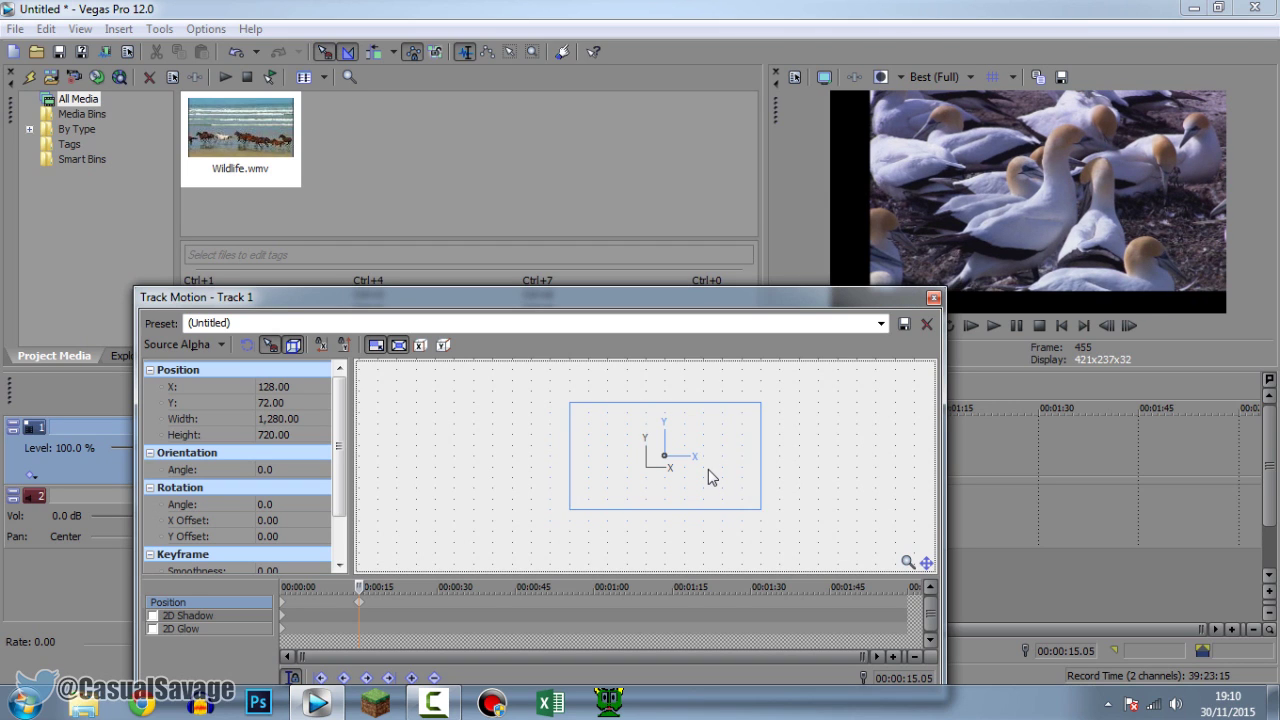
key("Down")
key("Left")
left_click(270, 345)
Step: Try moving the video freely around the workspace without snapping, and undo the last moves
left_click_drag(709, 529, 677, 474)
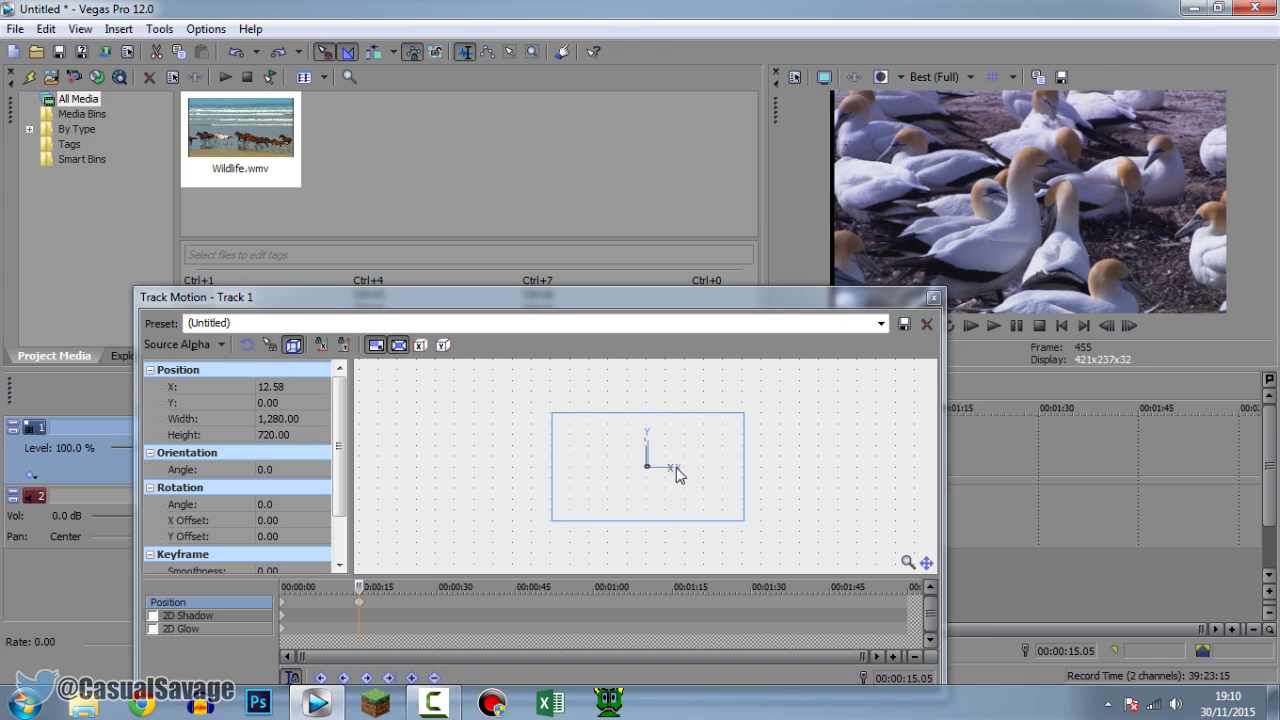
left_click_drag(643, 492, 760, 476)
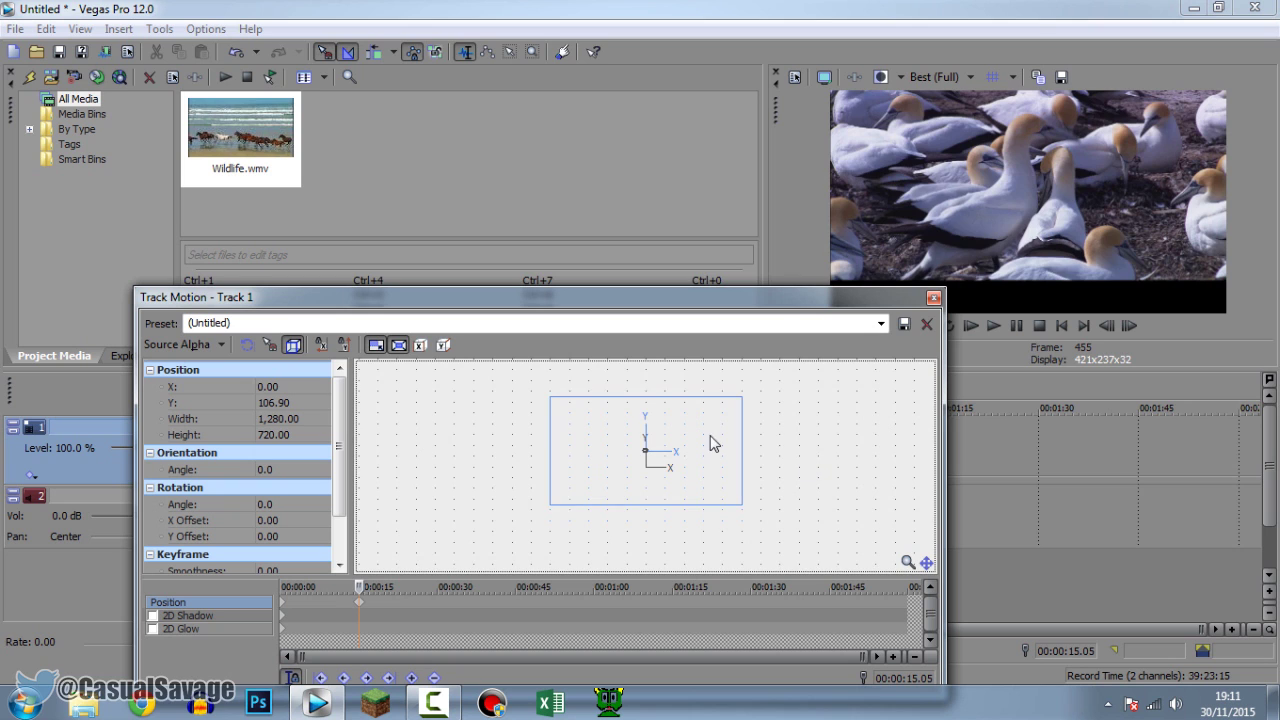
left_click_drag(714, 443, 529, 405)
key("ctrl+z")
key("ctrl+z")
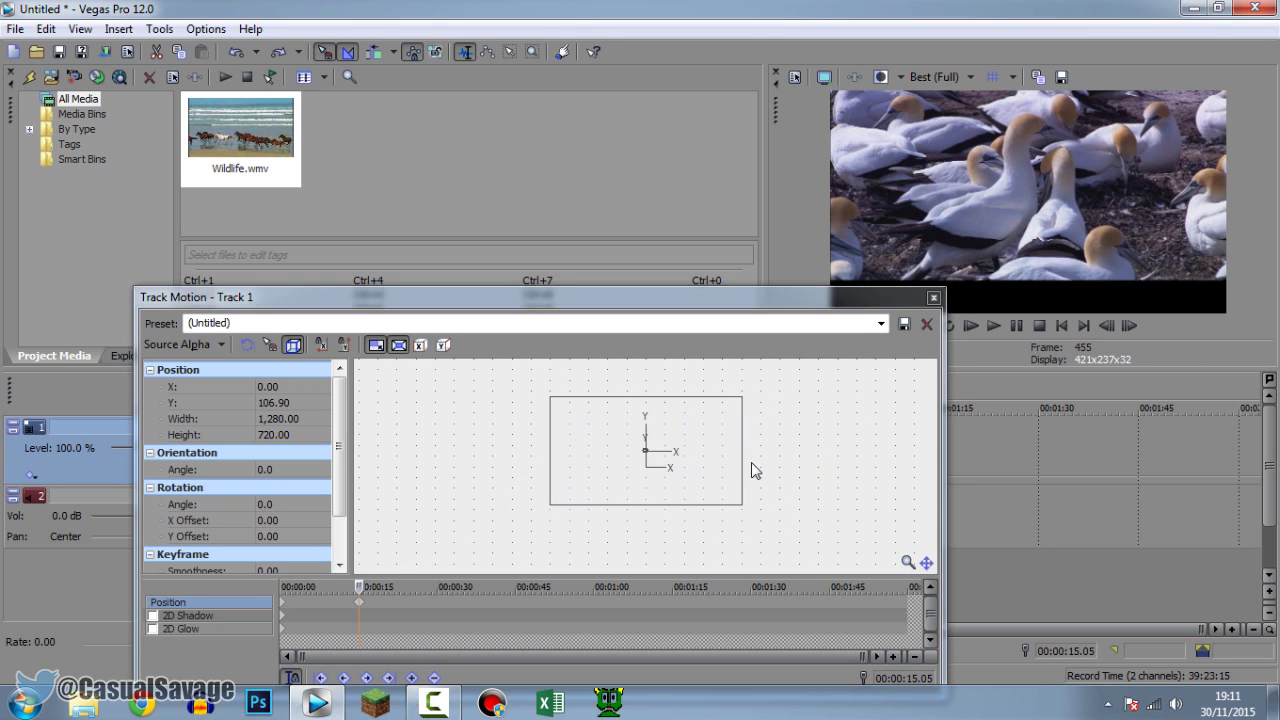
Step: Test dragging the video with X movement prevented and with Y movement prevented instead, undo the shift and keep only the Y lock
left_click(319, 347)
mouse_move(680, 512)
left_mouse_down()
mouse_move(680, 463)
mouse_move(700, 517)
mouse_move(457, 463)
mouse_move(466, 471)
mouse_move(342, 471)
mouse_move(766, 520)
mouse_move(746, 474)
mouse_move(740, 531)
mouse_move(663, 512)
left_mouse_up()
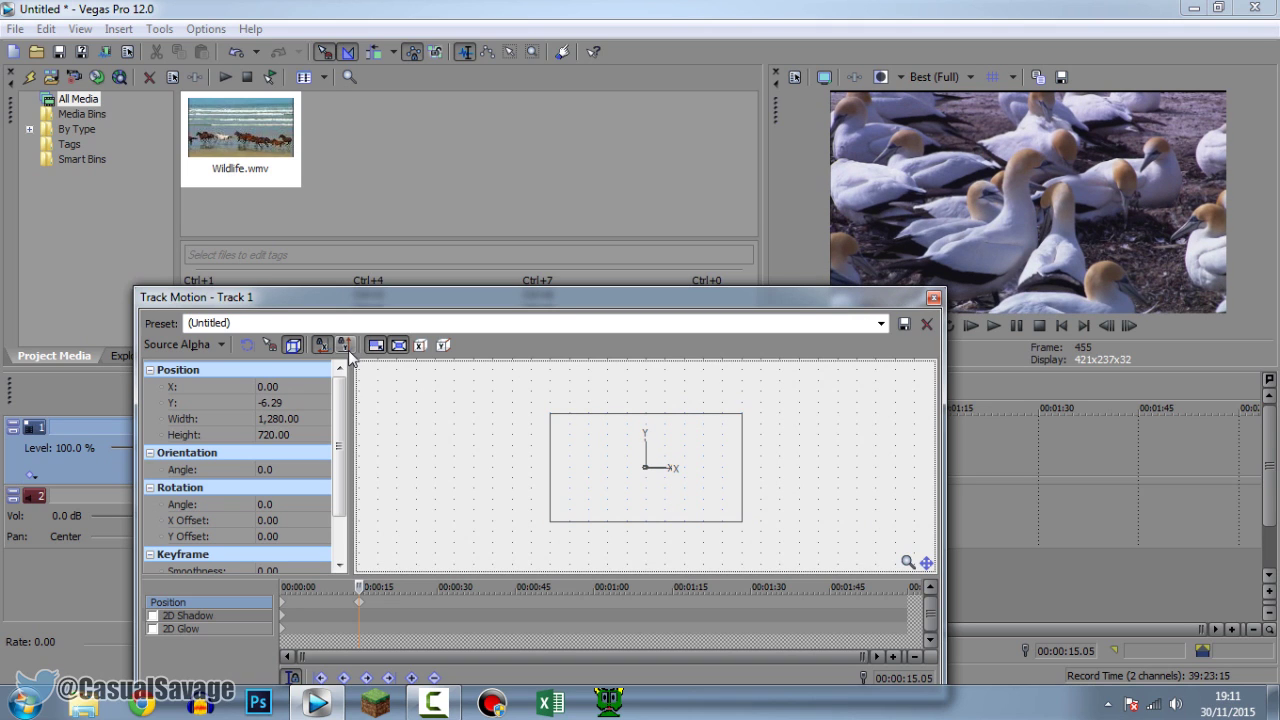
left_click(345, 348)
left_click(321, 346)
mouse_move(671, 492)
left_mouse_down()
mouse_move(606, 486)
mouse_move(697, 420)
mouse_move(671, 389)
mouse_move(658, 327)
mouse_move(666, 520)
mouse_move(677, 409)
mouse_move(729, 494)
mouse_move(792, 476)
mouse_move(613, 474)
mouse_move(660, 489)
left_mouse_up()
key("ctrl+z")
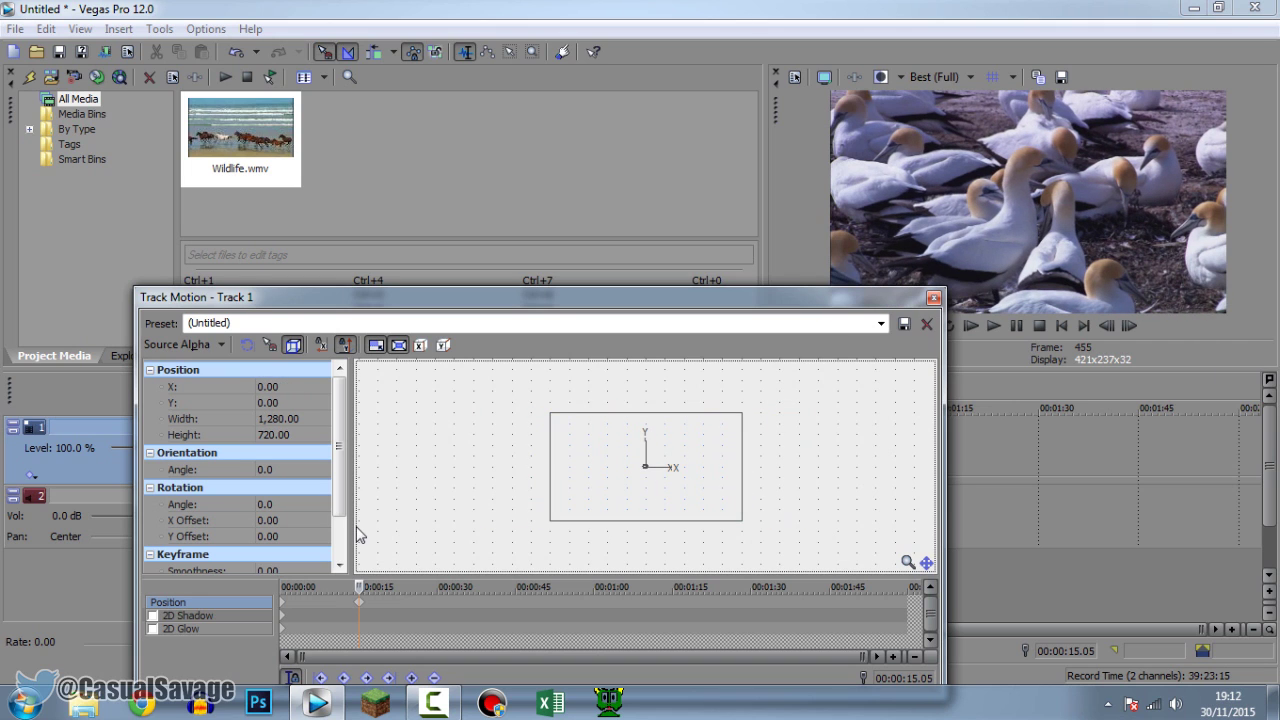
Step: Set the video's width to 720 and its height to 480
left_click(270, 417)
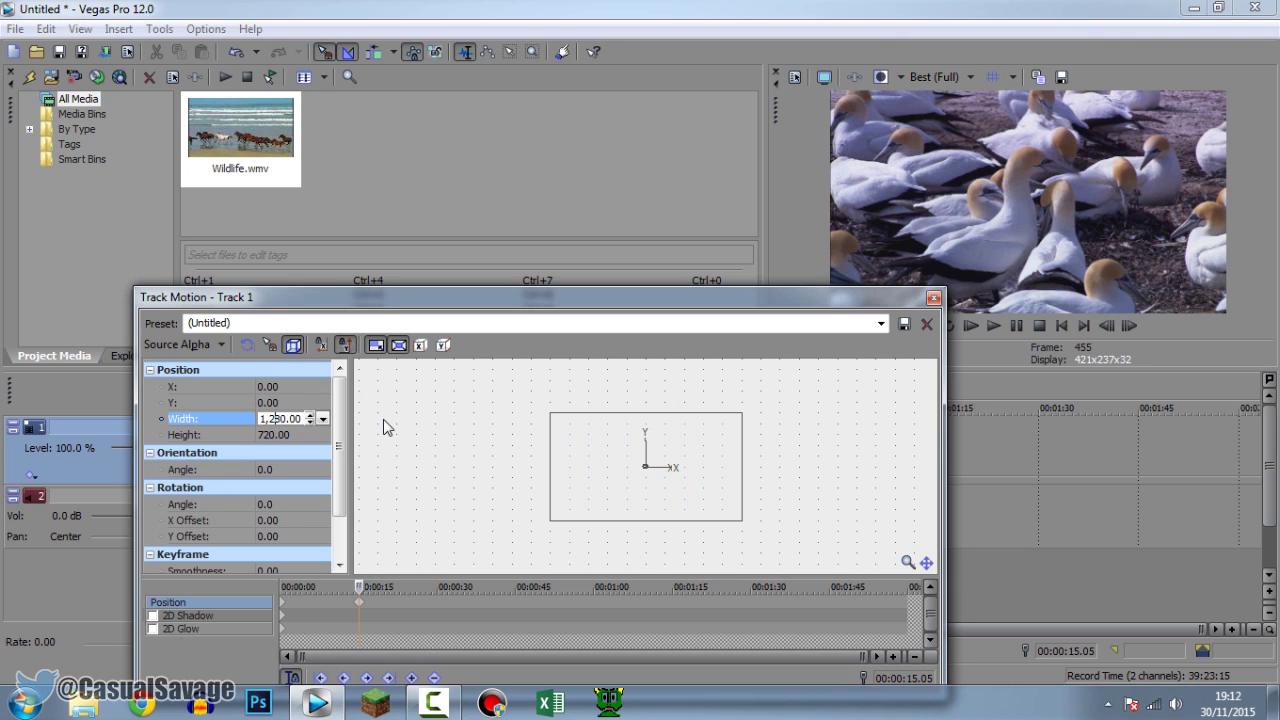
key("Delete")
key("Delete")
key("Delete")
key("Delete")
key("Delete")
key("Delete")
type("720")
key("Tab")
type("480")
key("Return")
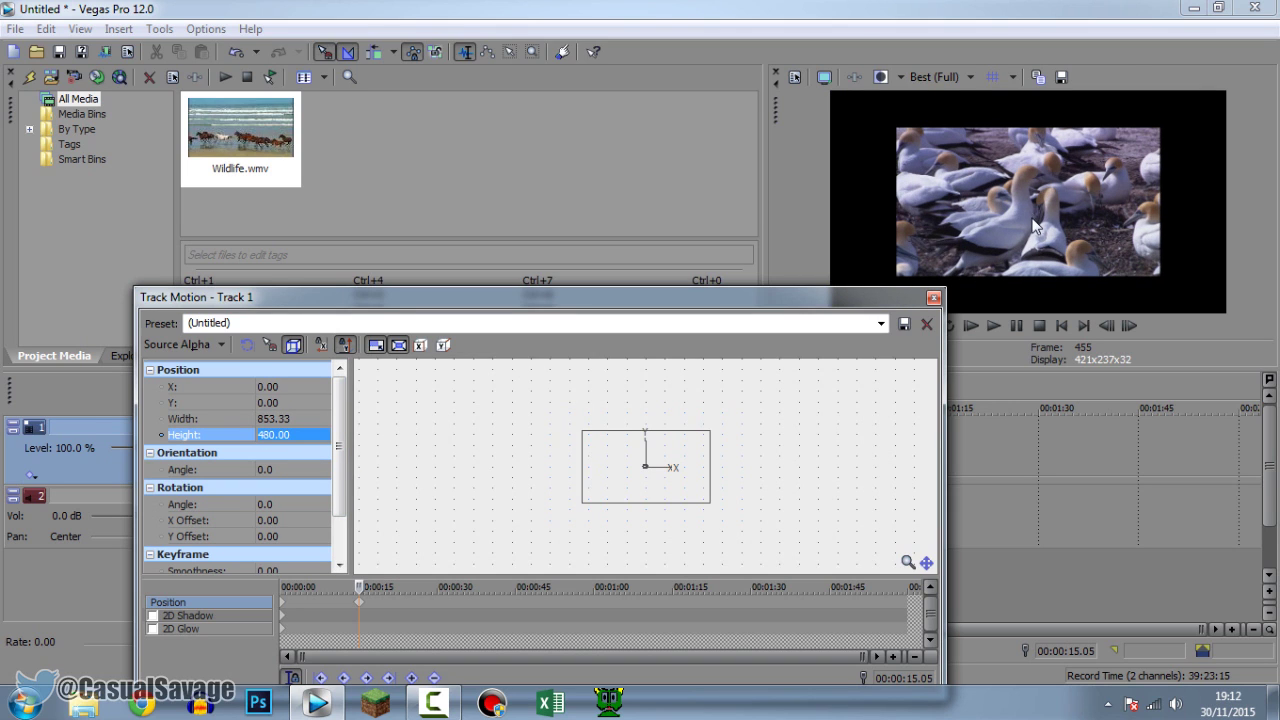
Step: Position the video at X 20 and Y 100
left_click(268, 387)
type("20")
key("Return")
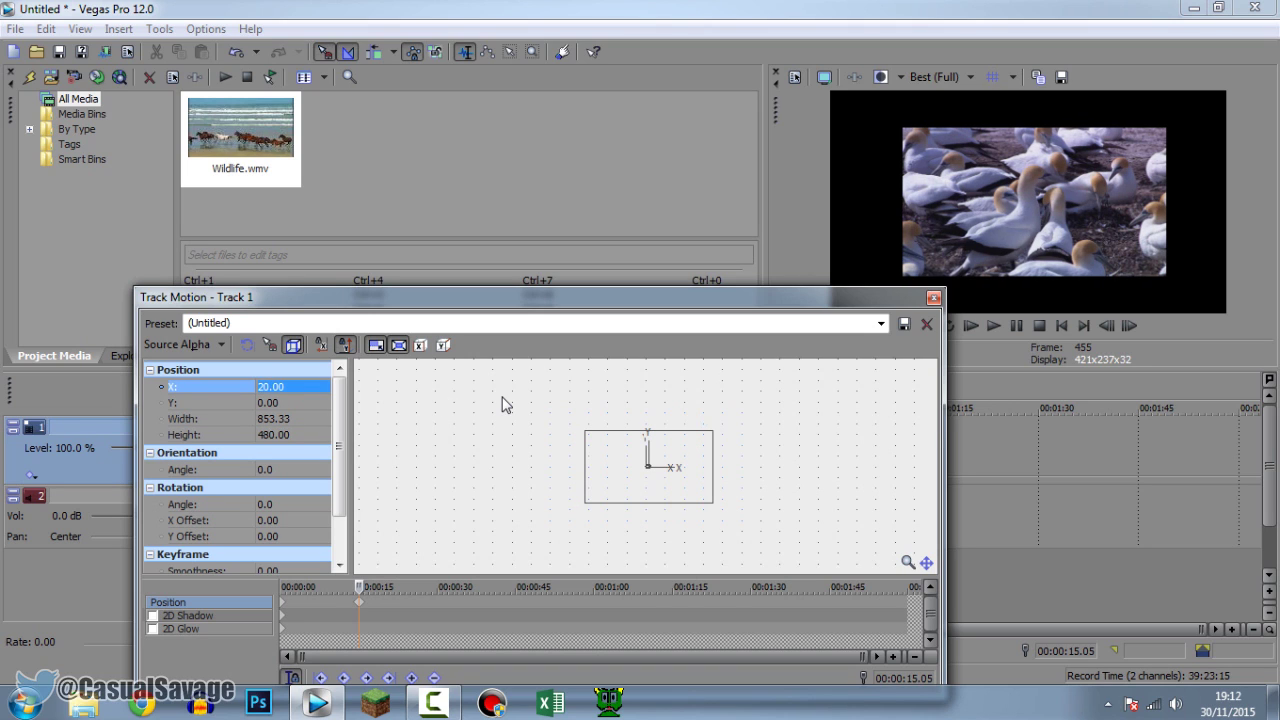
left_click(282, 403)
type("10")
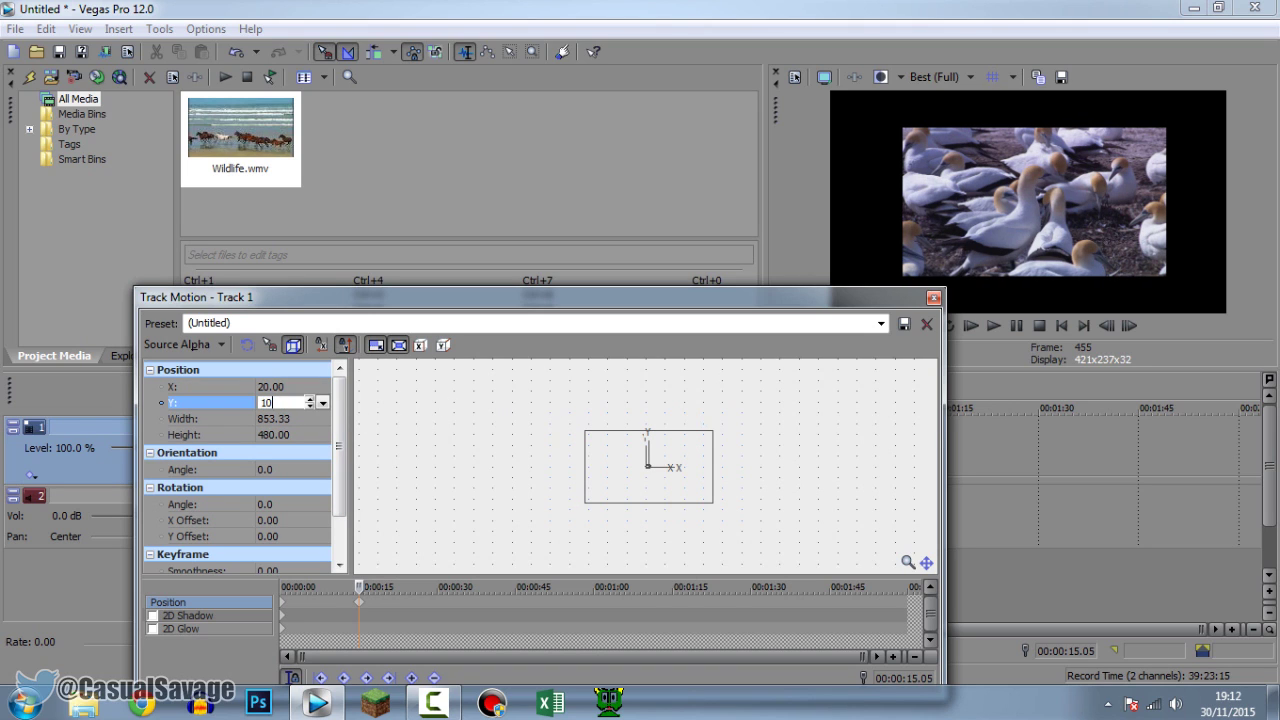
key("Return")
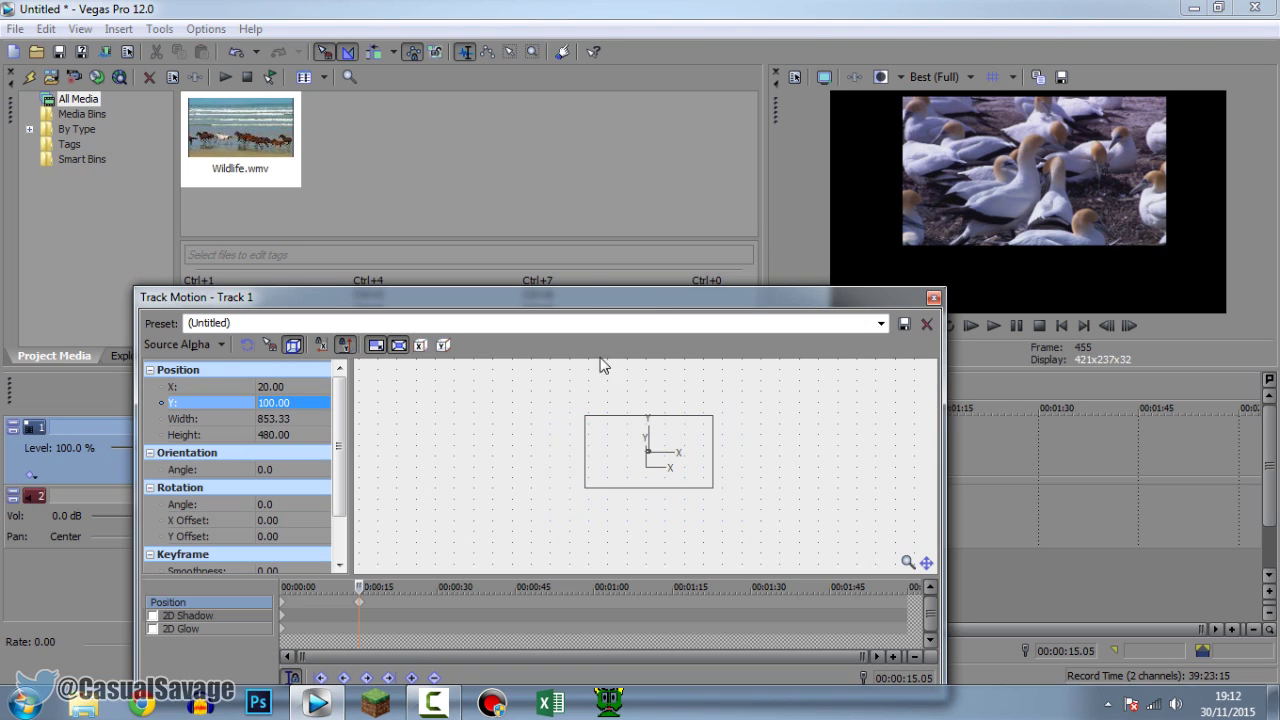
Step: Set the video's orientation angle to 50 degrees
left_click(270, 470)
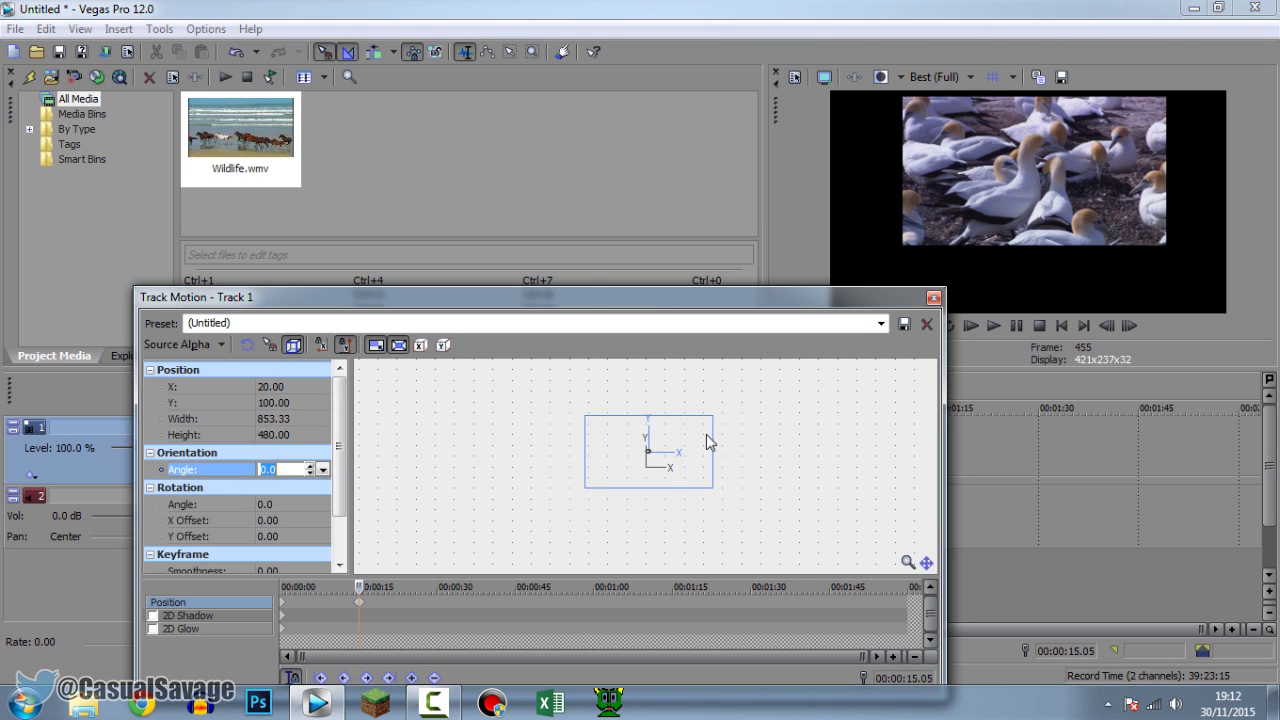
type("50")
key("Return")
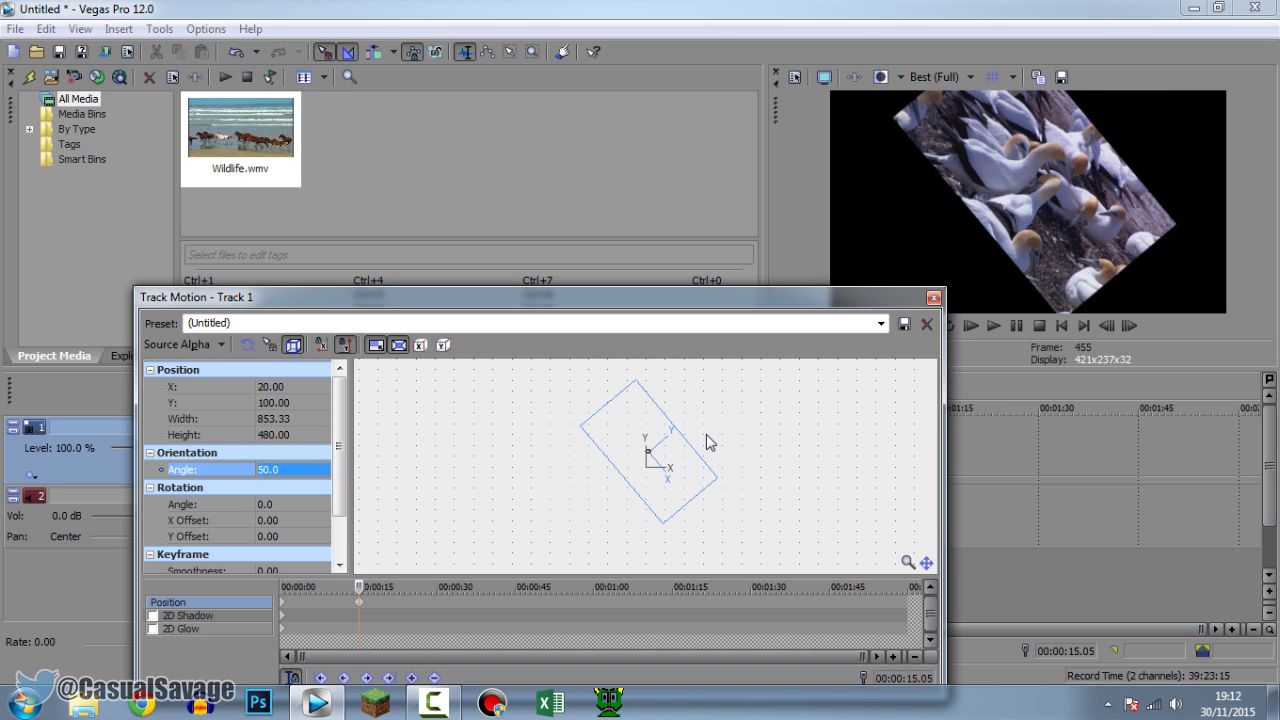
Step: Set the rotation offset of the video to X 50 and Y 80
left_click_drag(340, 458, 347, 512)
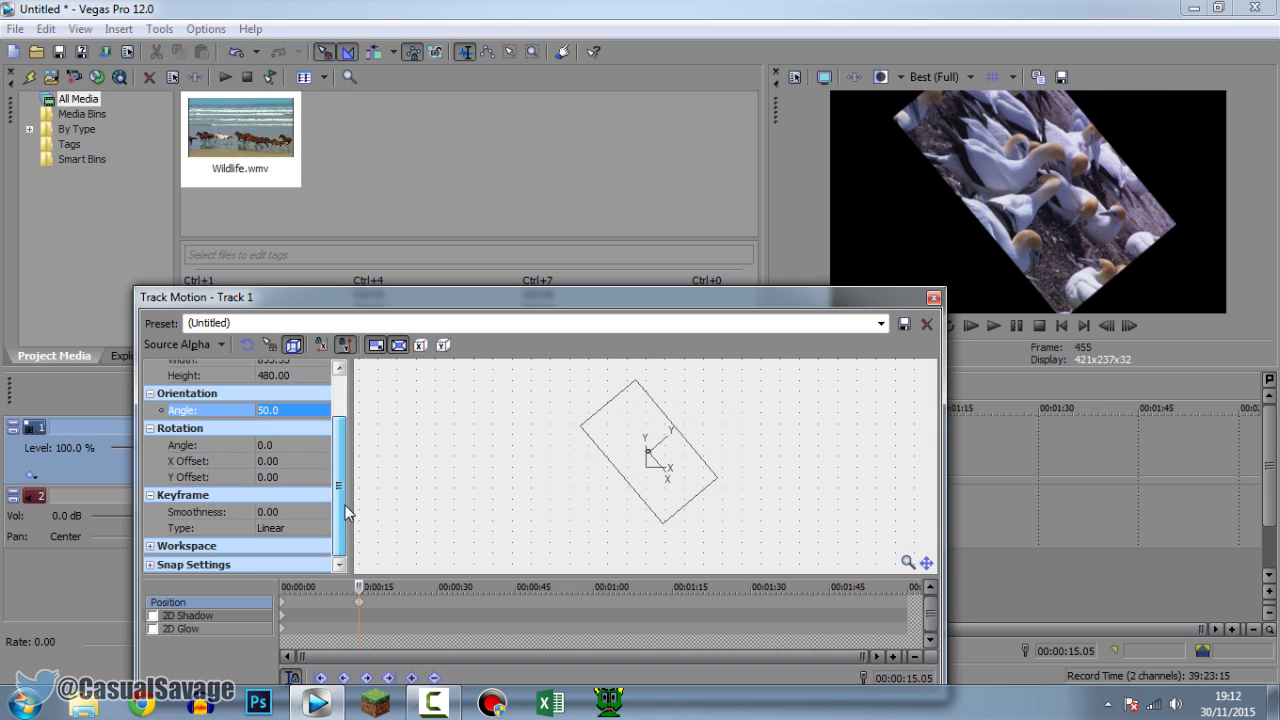
left_click(270, 461)
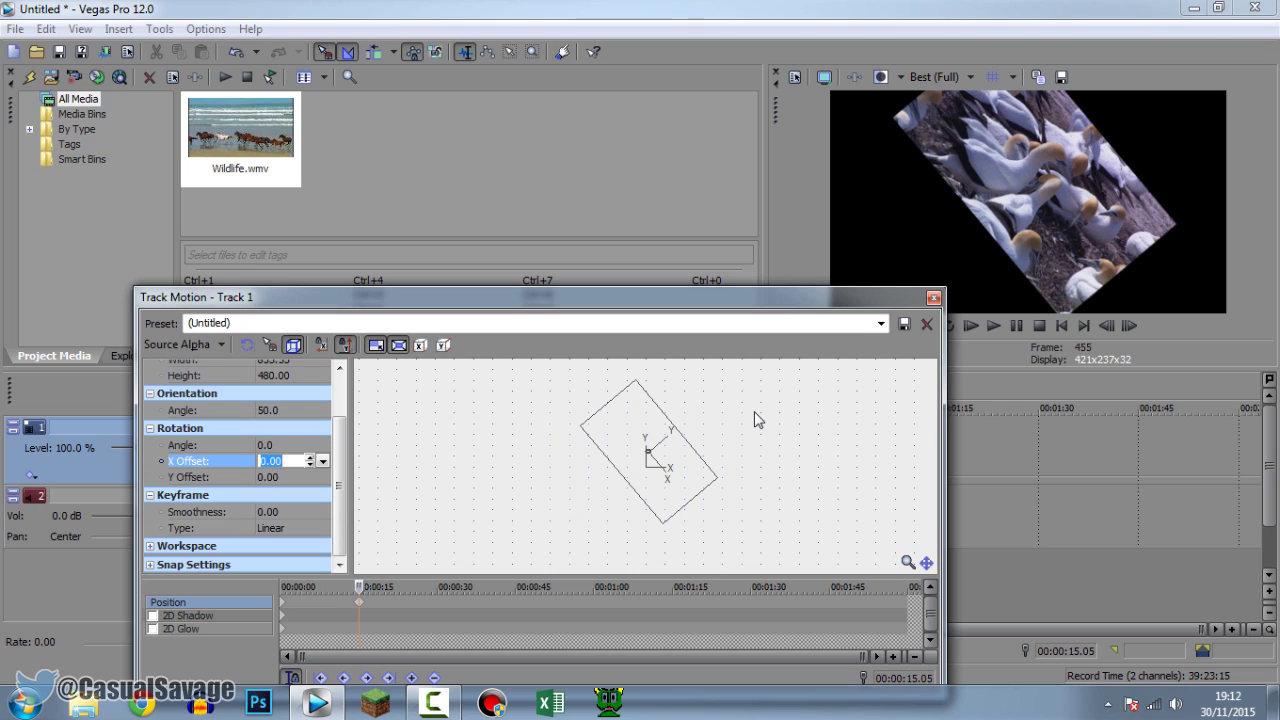
type("50")
key("Return")
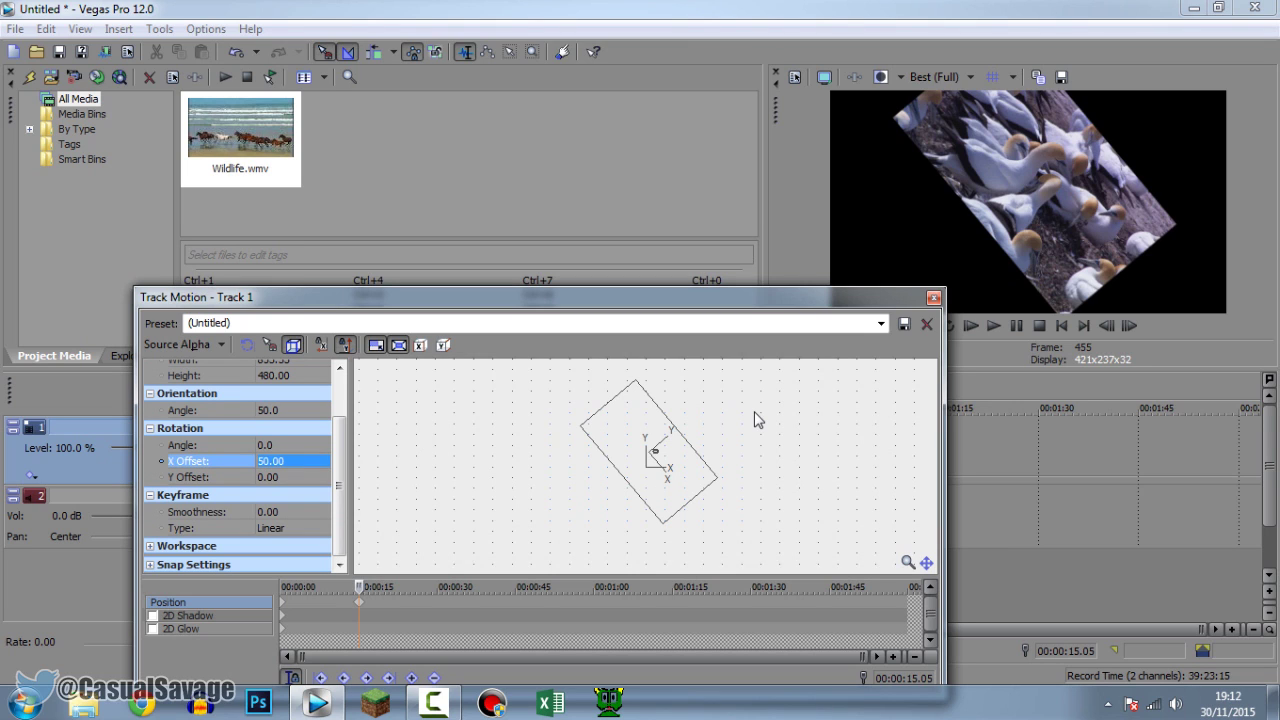
left_click(316, 476)
type("80")
key("Return")
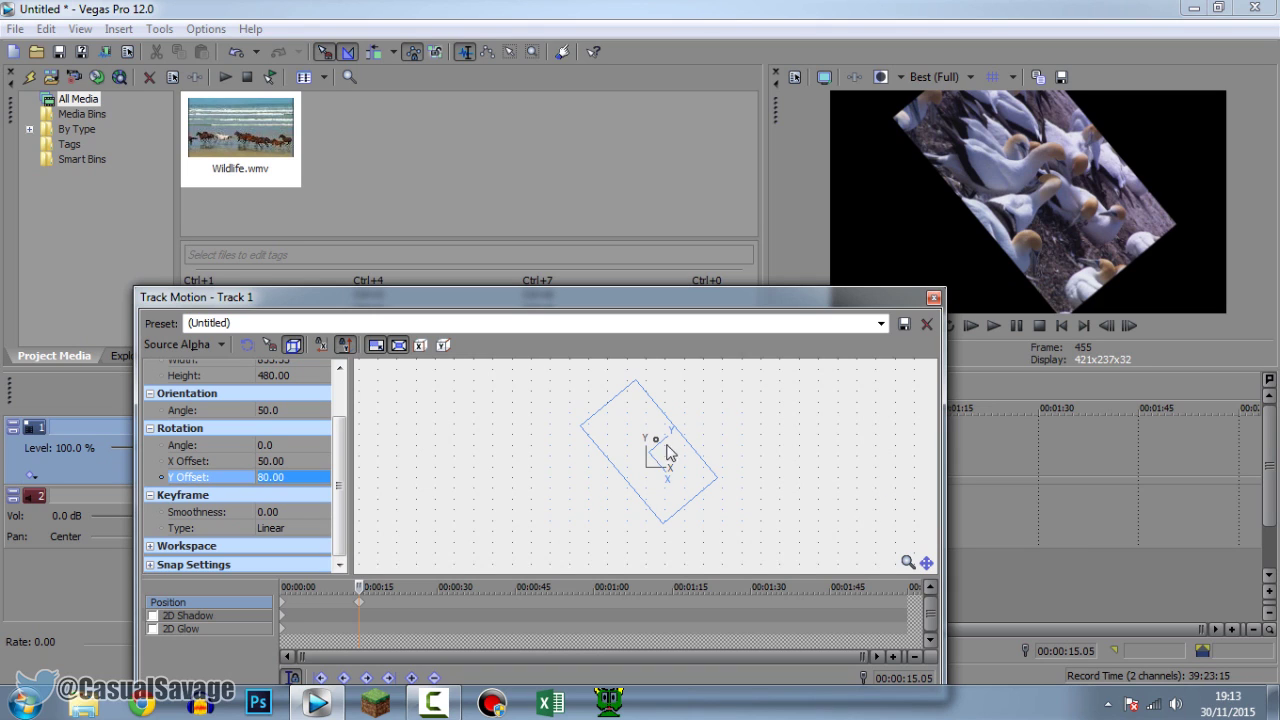
Step: Set the video's rotation angle to -90 degrees around the offset rotation point
left_click(279, 445)
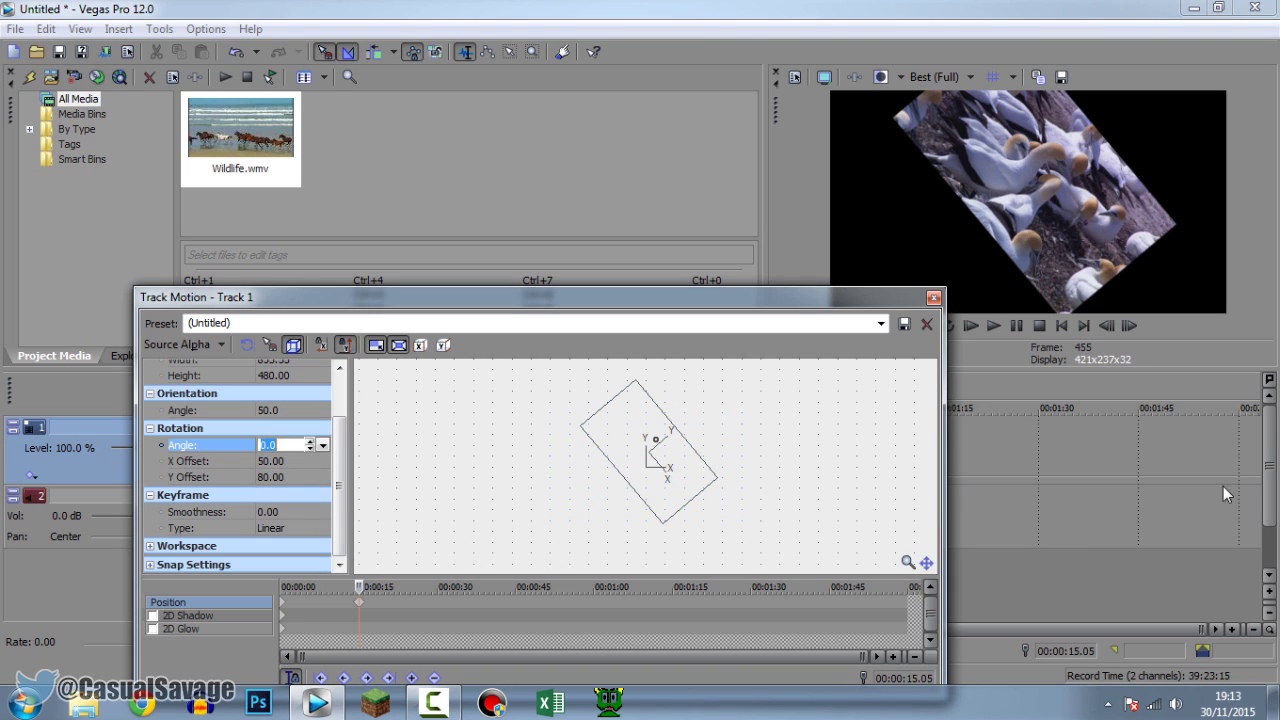
type("-90")
key("Return")
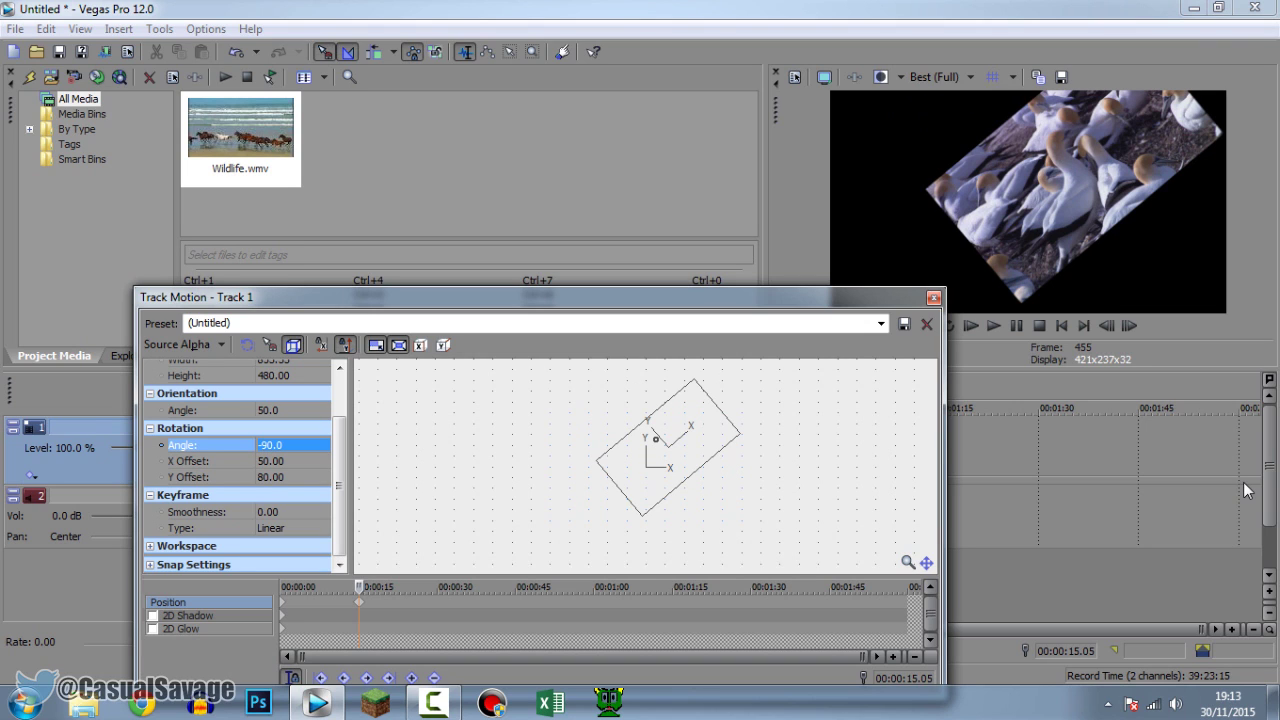
Step: Set the position keyframe's smoothness to 50, and raise it to the maximum of 100
left_click(270, 512)
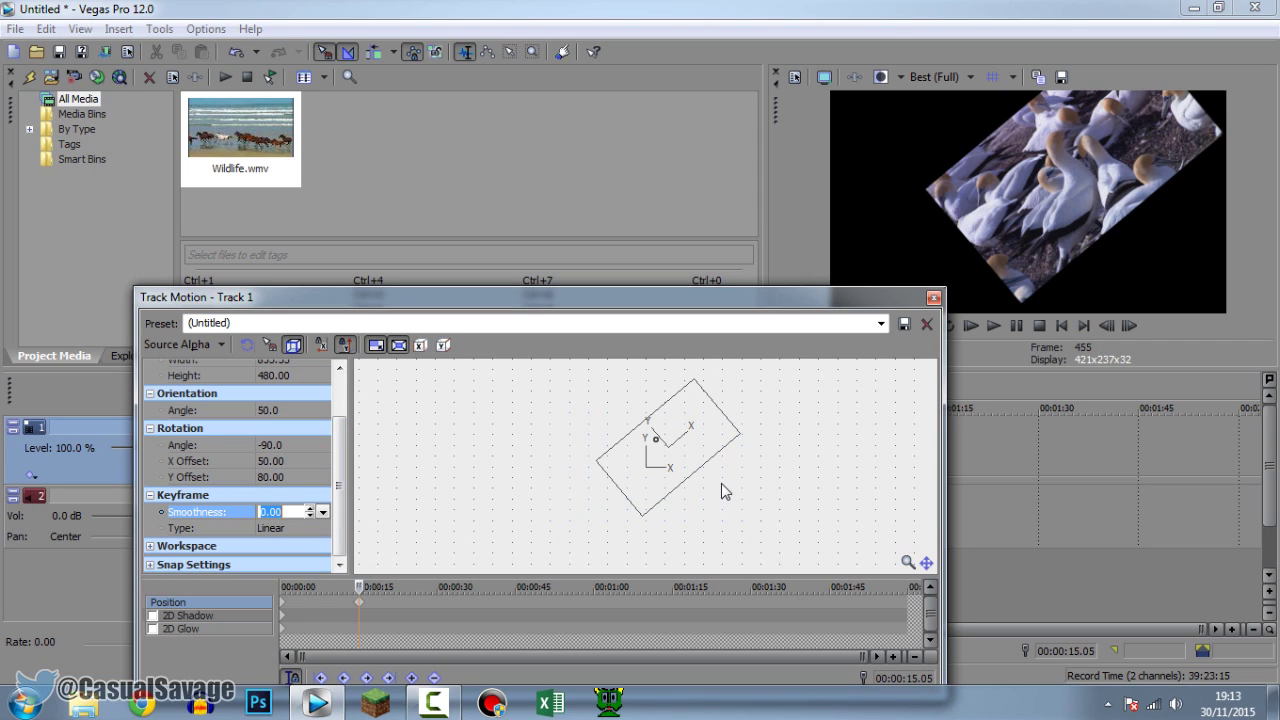
type("50")
key("Return")
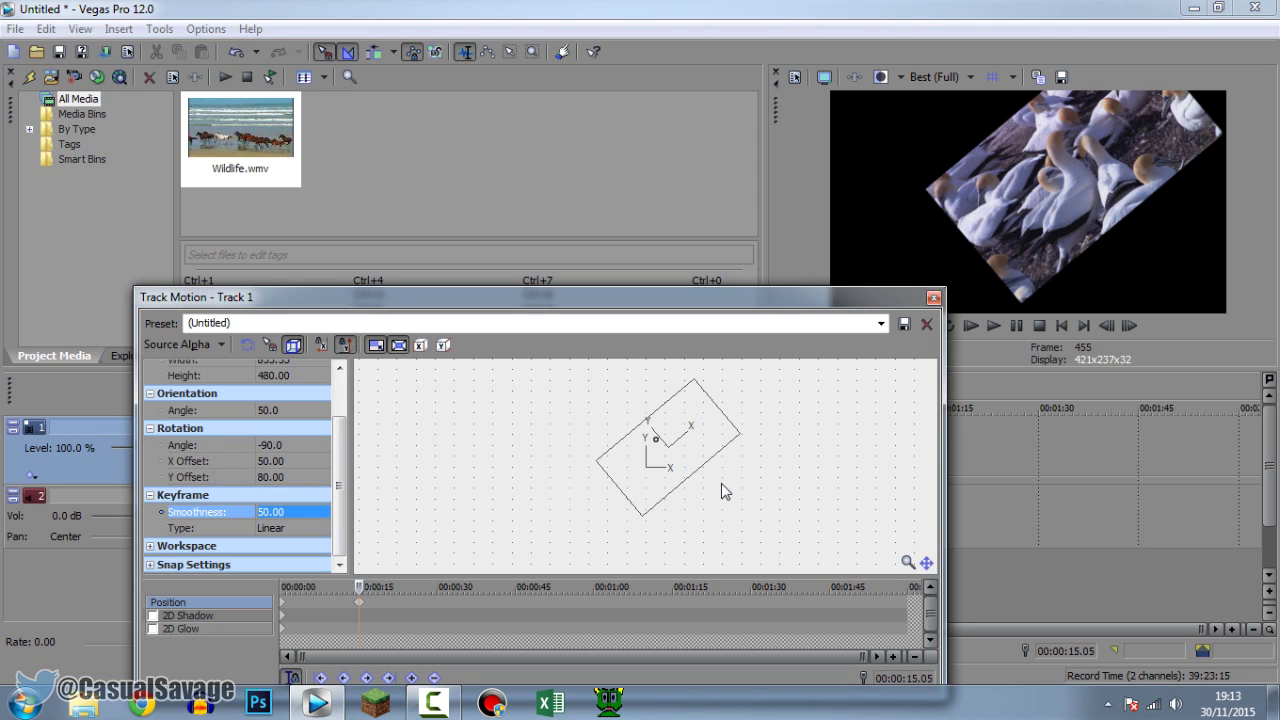
left_click(285, 512)
type("200")
key("Return")
Step: Try the Sharp interpolation type on the position keyframe, and change it to Fast
left_click(283, 530)
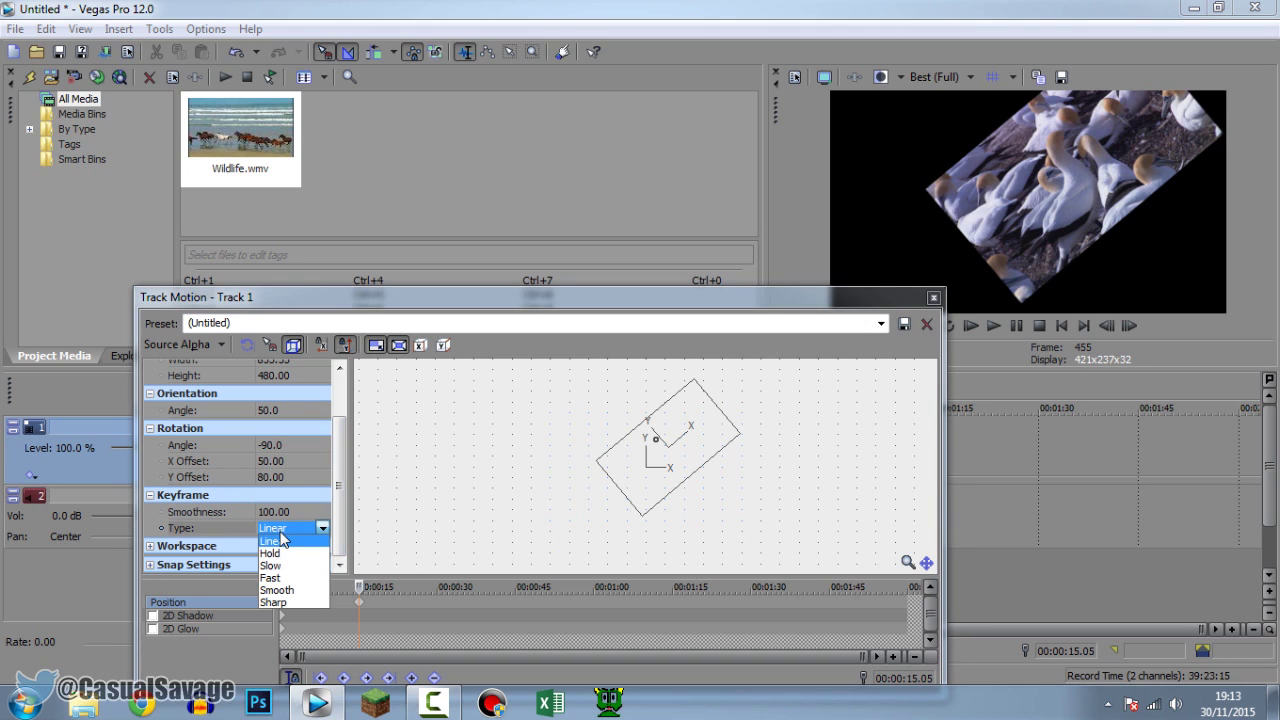
left_click(281, 603)
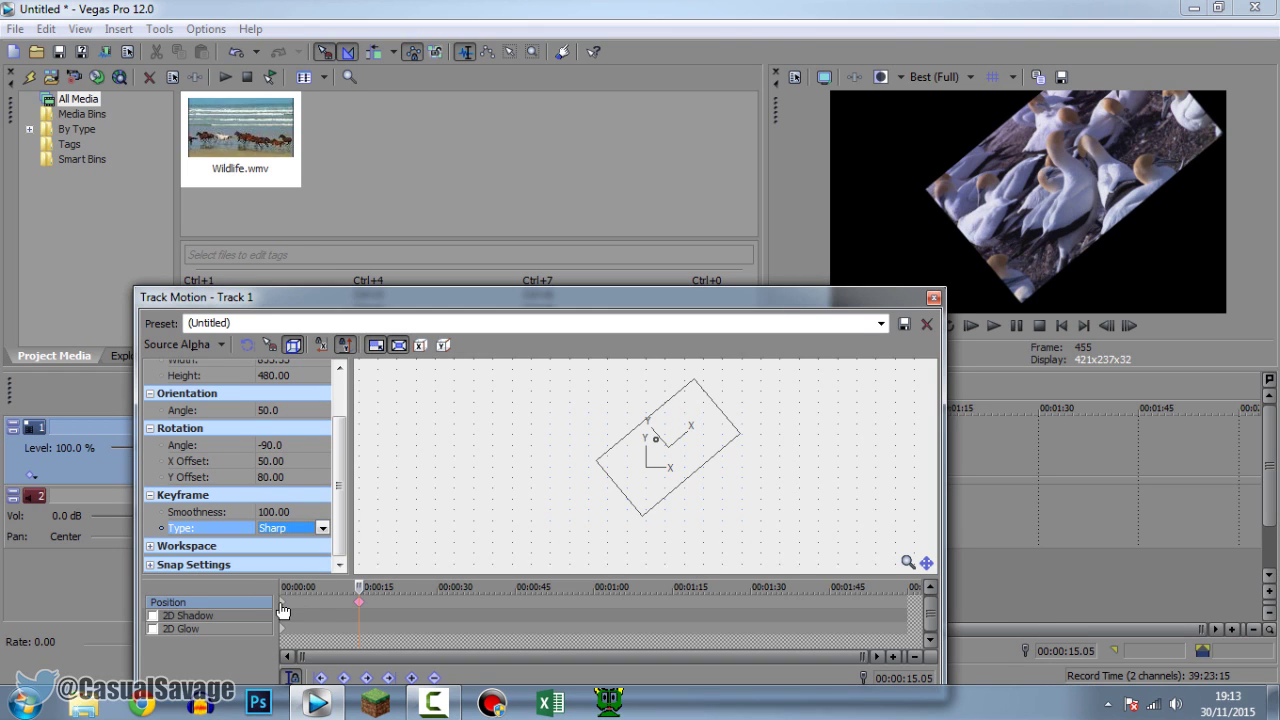
left_click(310, 527)
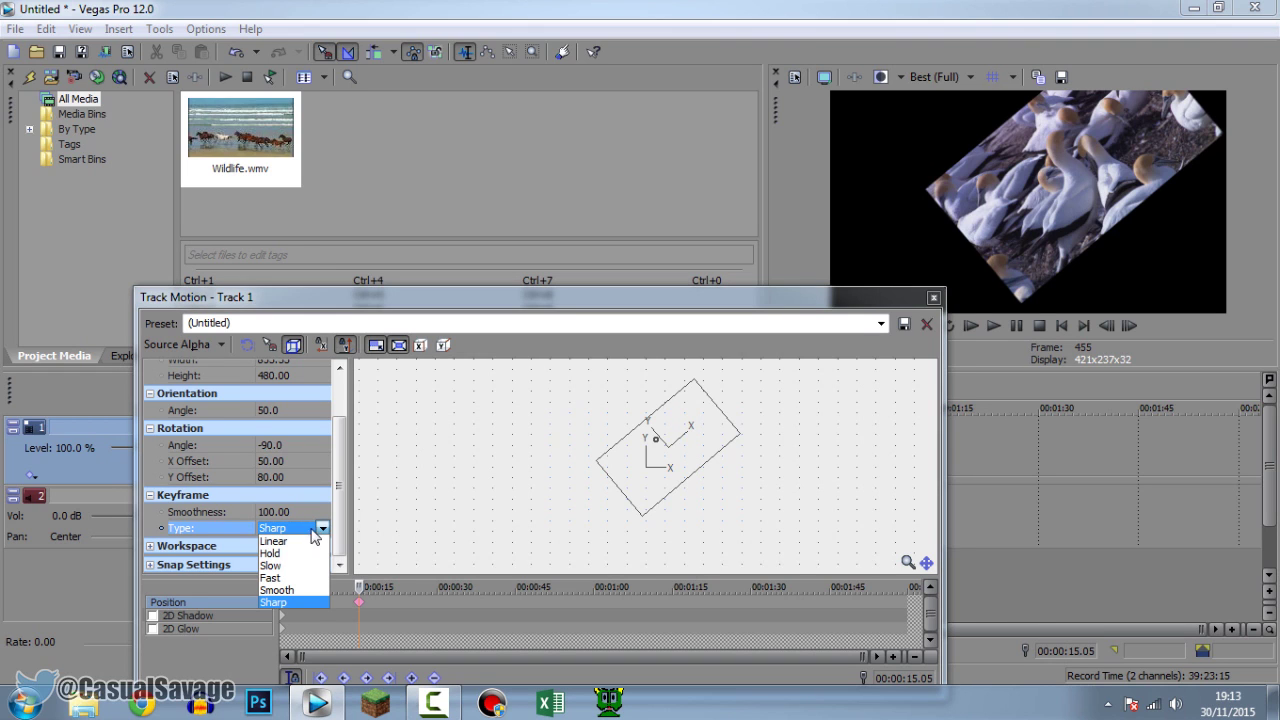
left_click(273, 579)
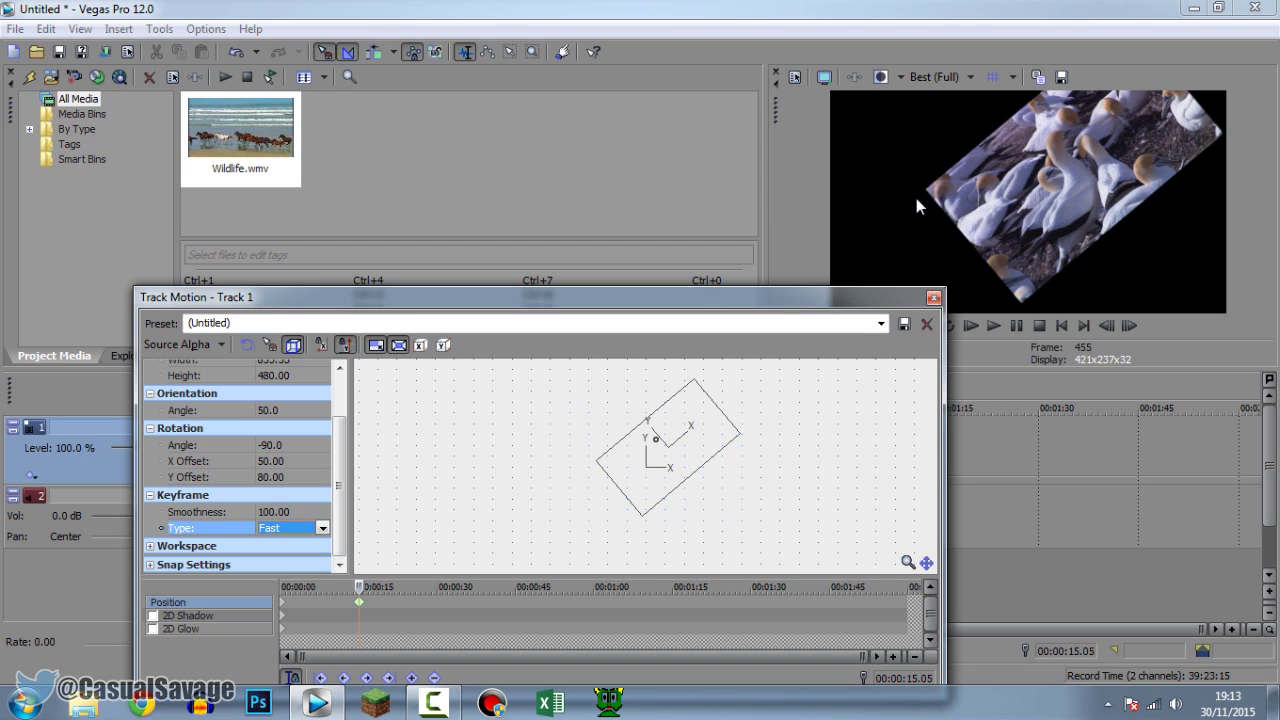
Step: Expand the Workspace settings, set the workspace zoom to 100%, and zoom back out to about 36%
left_click(182, 547)
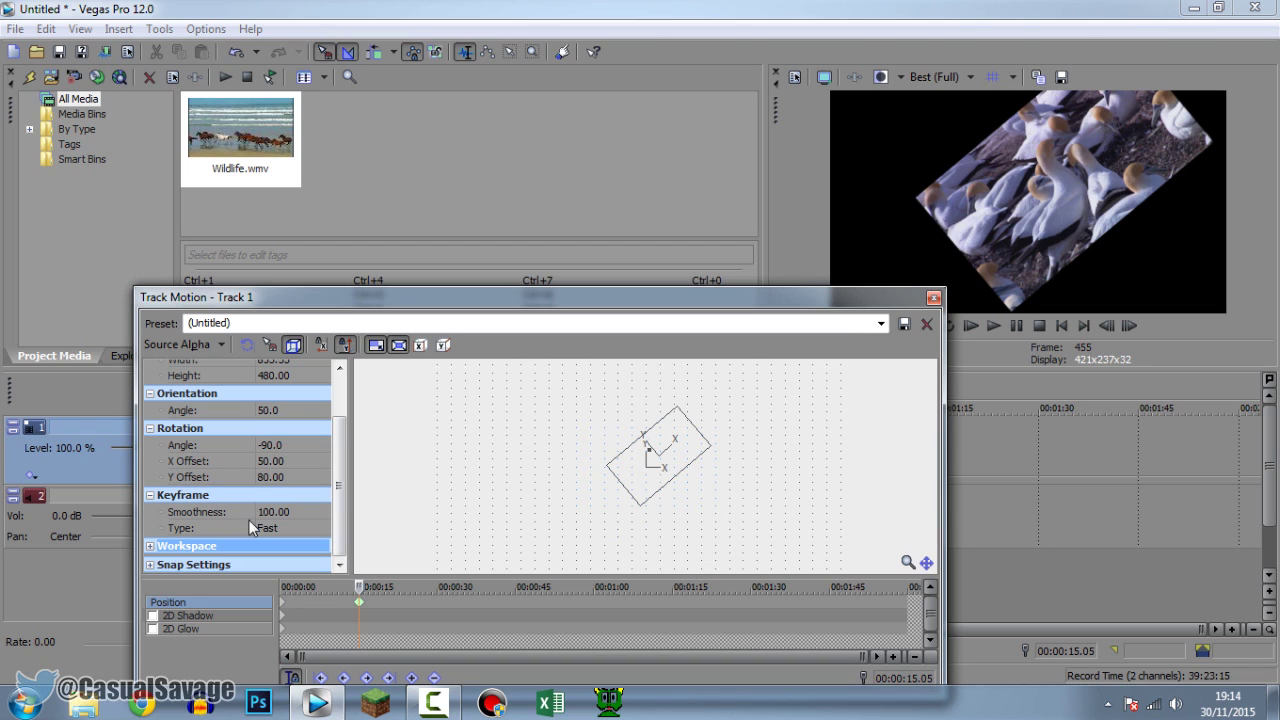
left_click(150, 546)
scroll(340, 505, "down", 1)
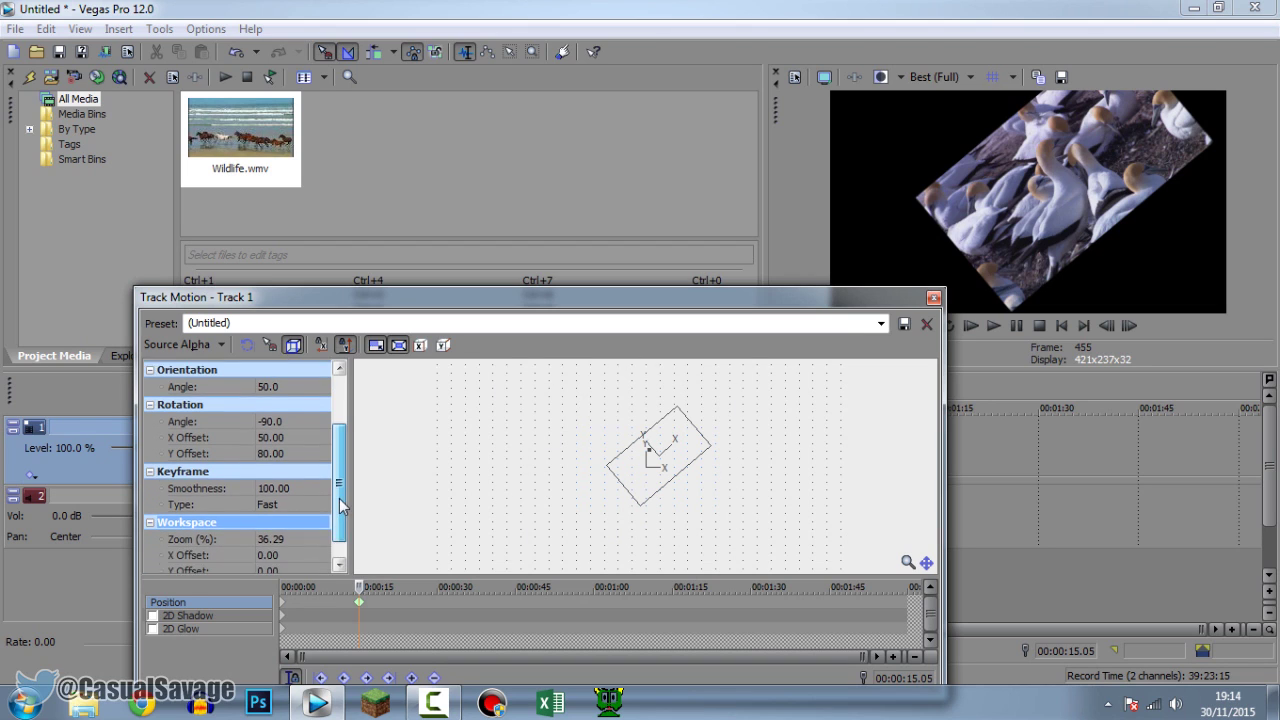
scroll(340, 505, "down", 1)
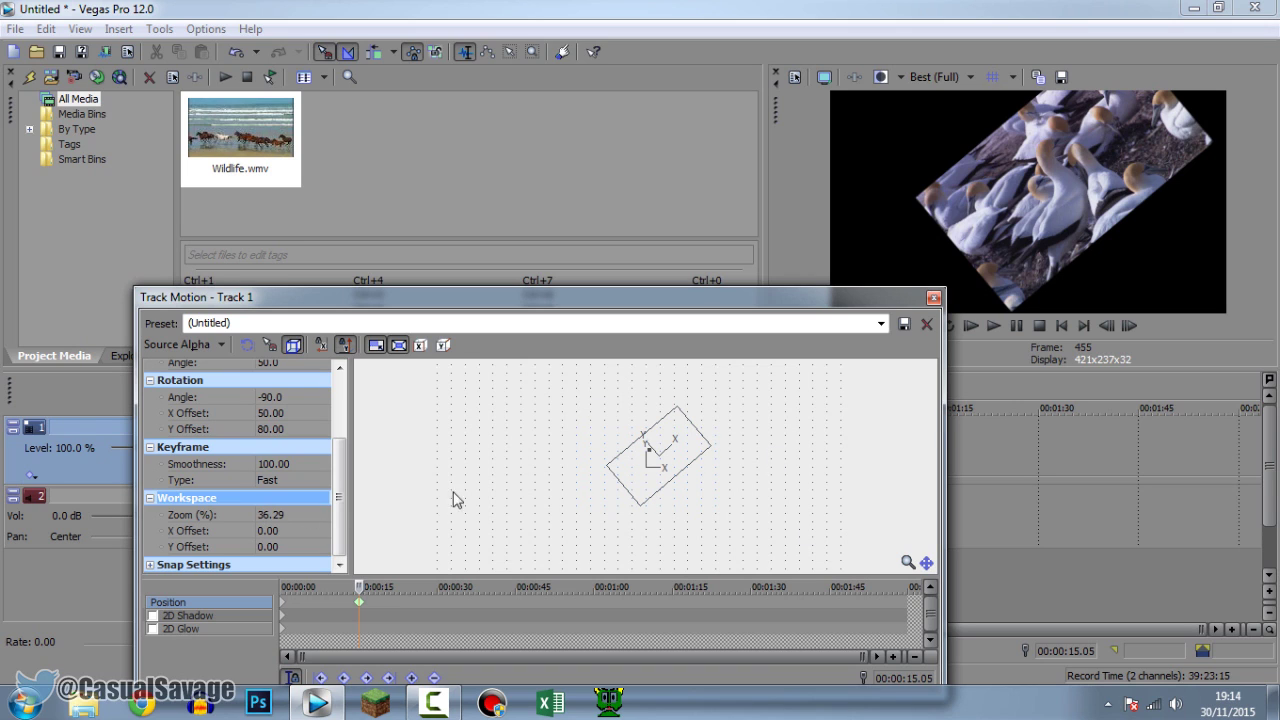
left_click(268, 515)
type("100")
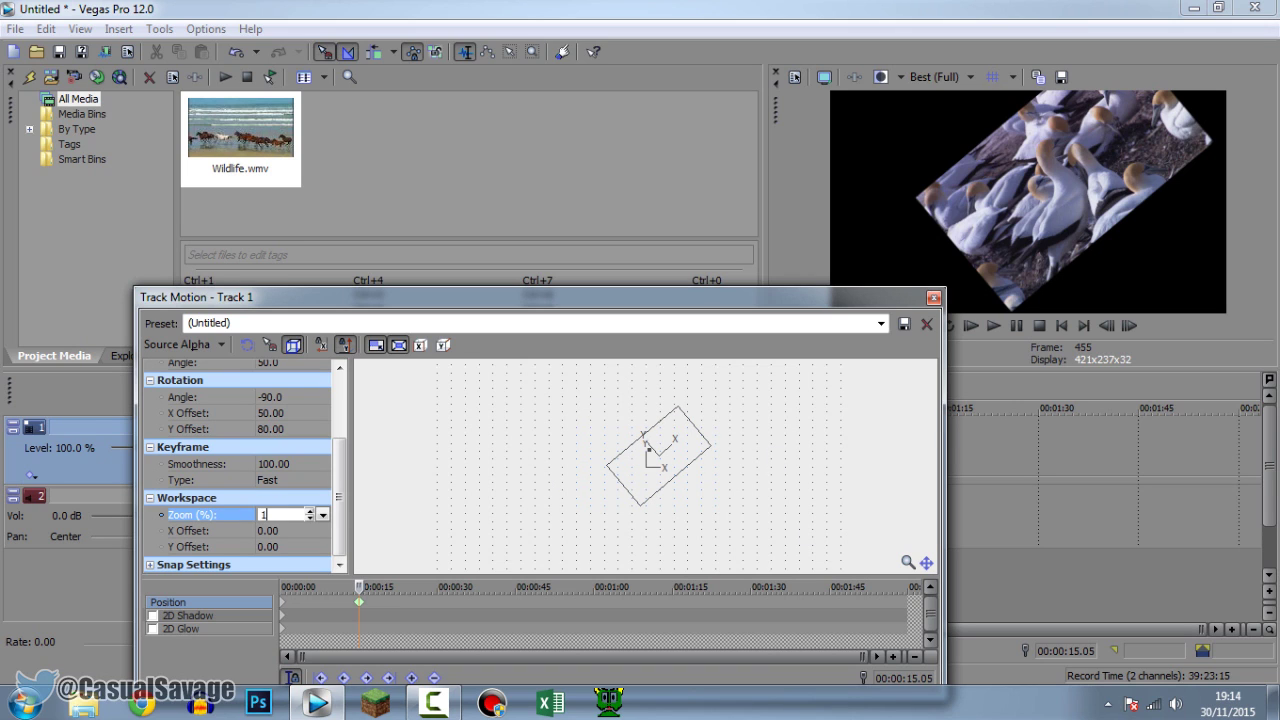
key("Return")
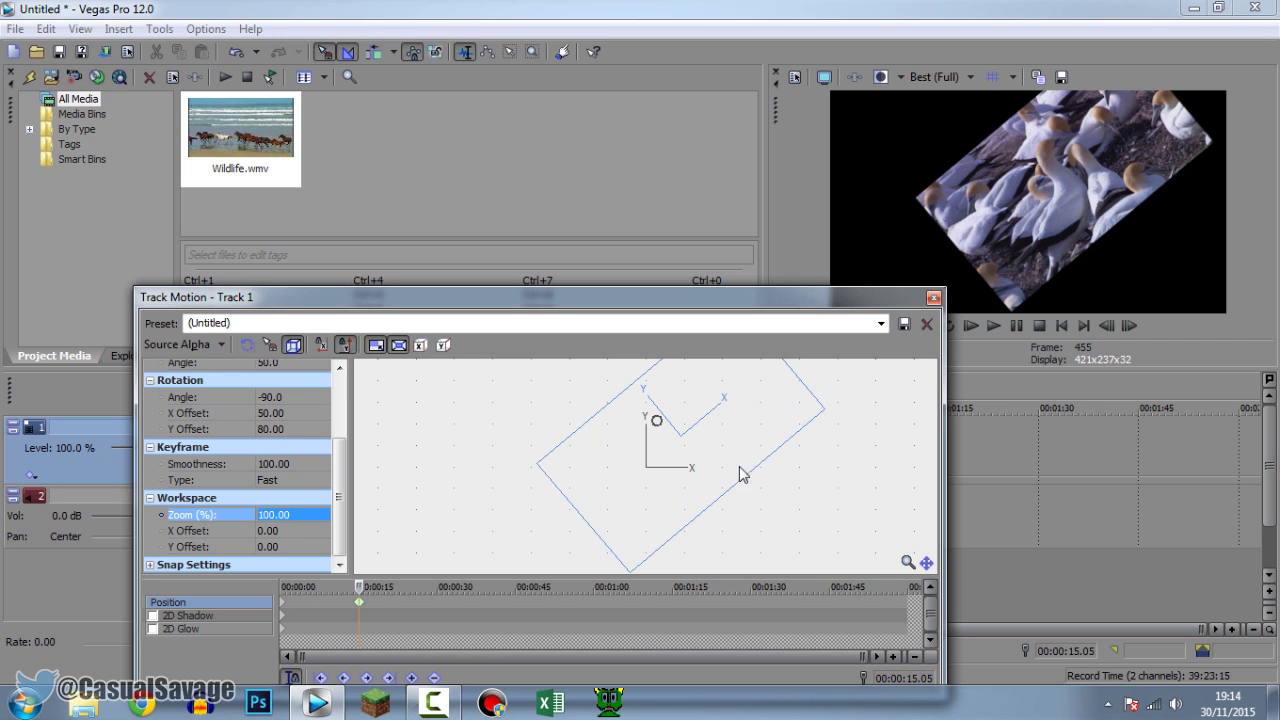
left_click(831, 541)
scroll(786, 470, "down", 5)
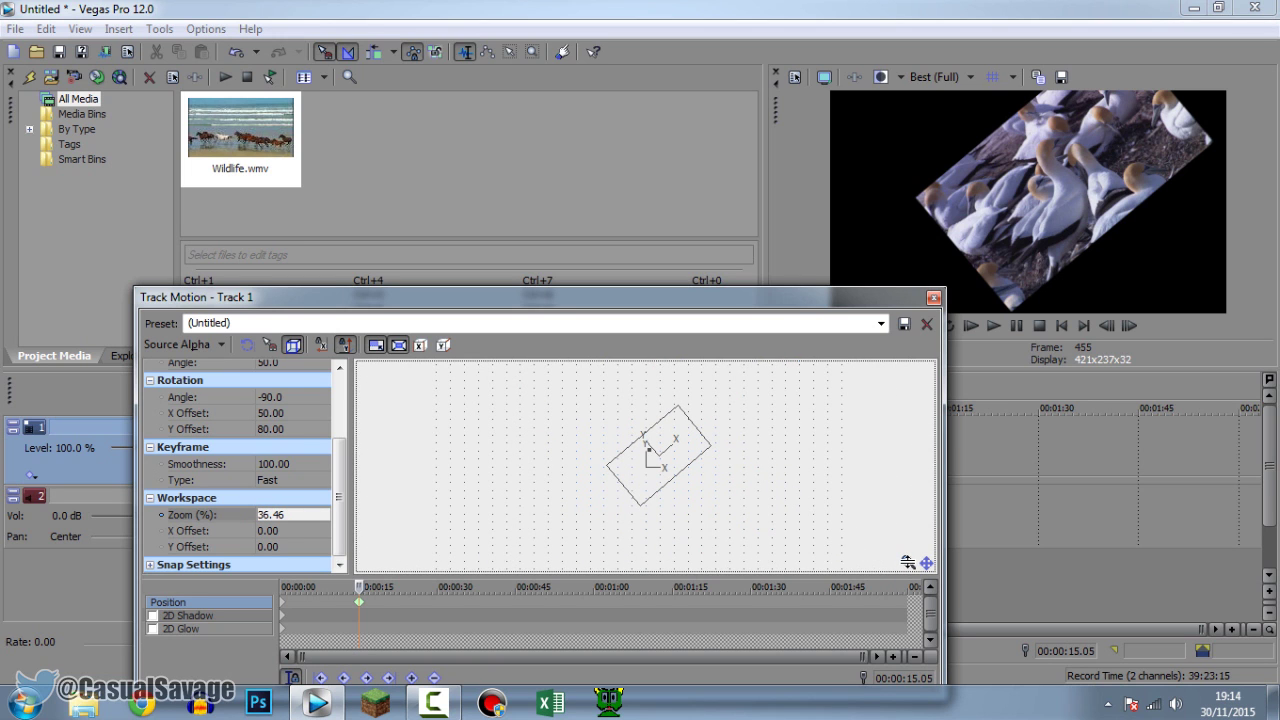
Step: Pan the workspace slightly, and set its offsets to X 1280 and Y 720
left_click_drag(928, 565, 956, 571)
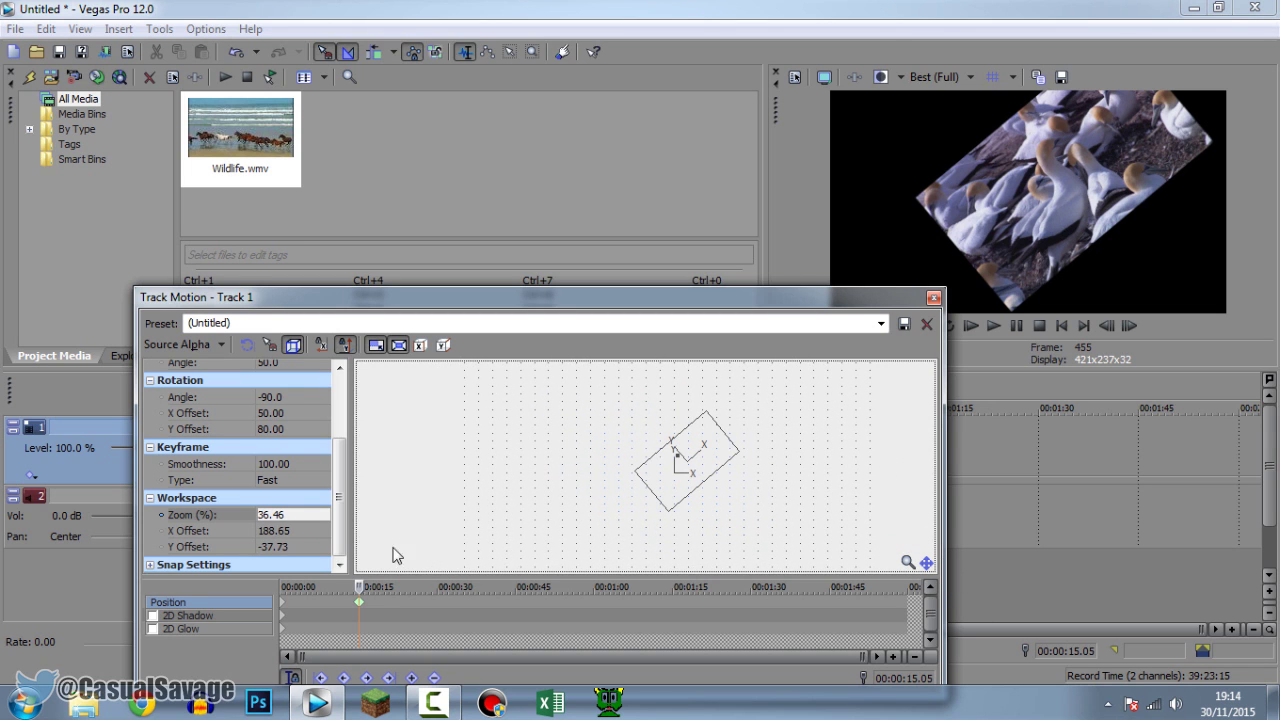
left_click(276, 531)
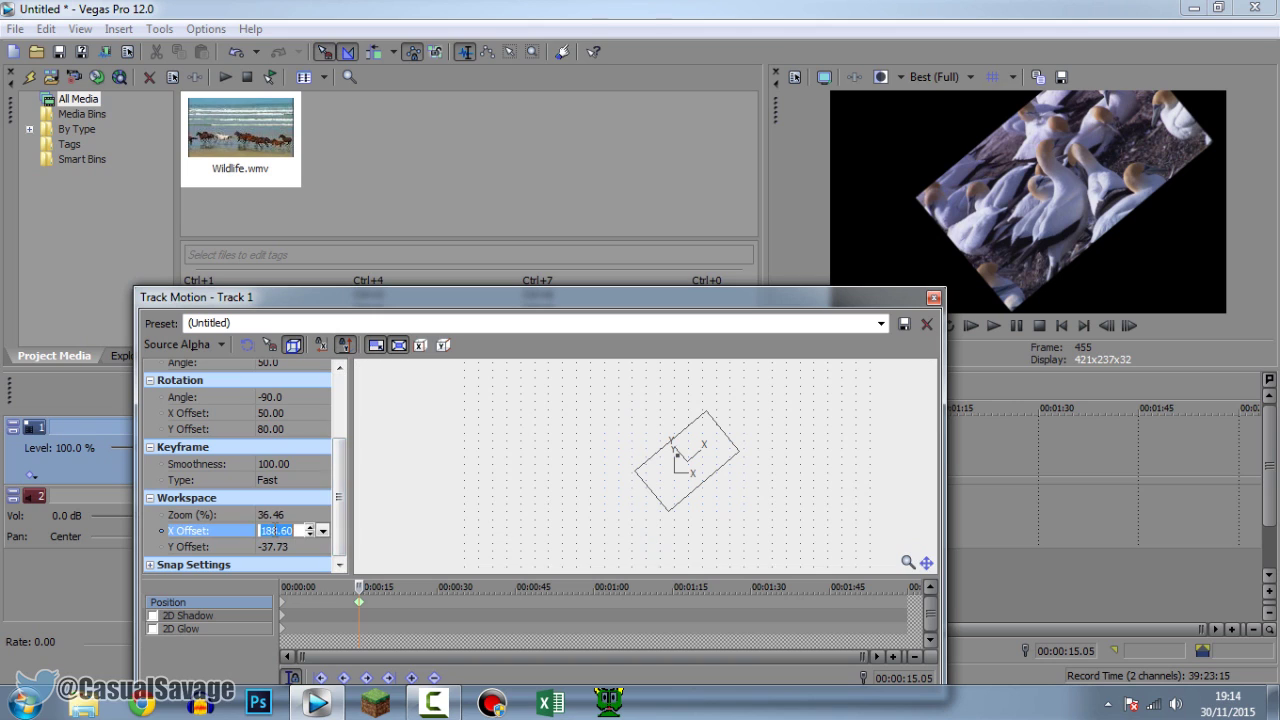
type("1280")
key("Return")
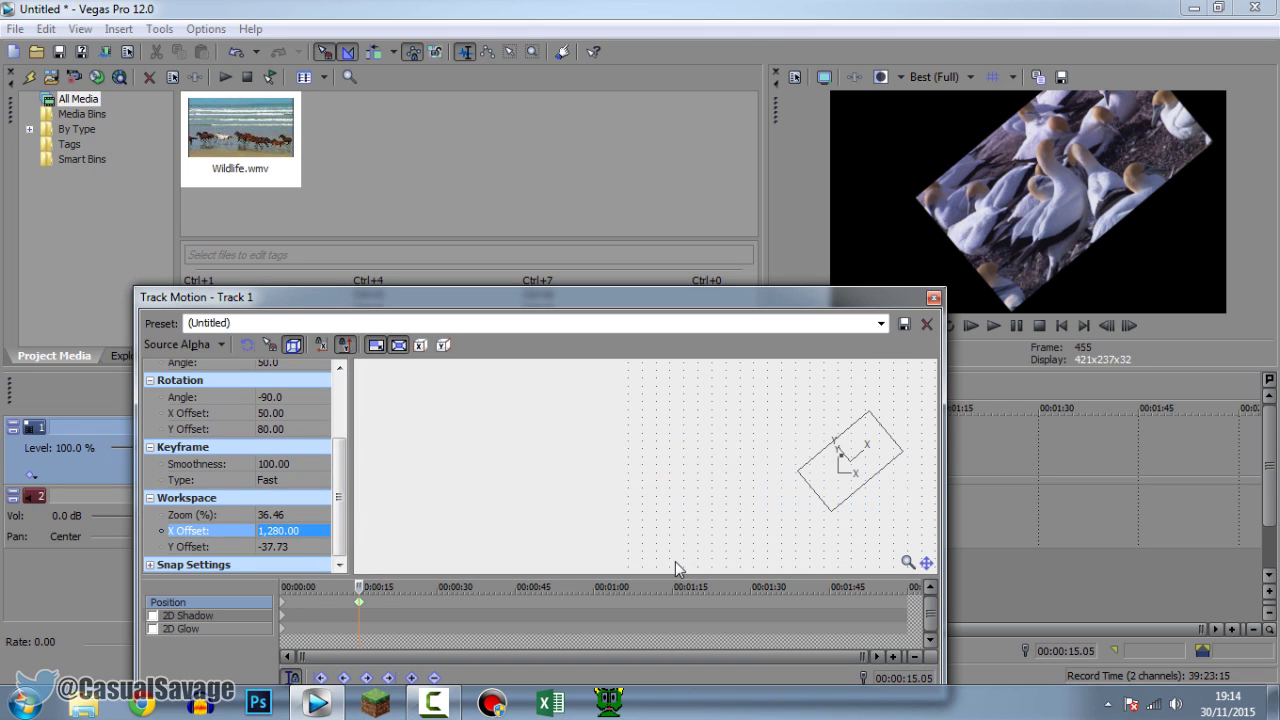
left_click(280, 547)
type("720")
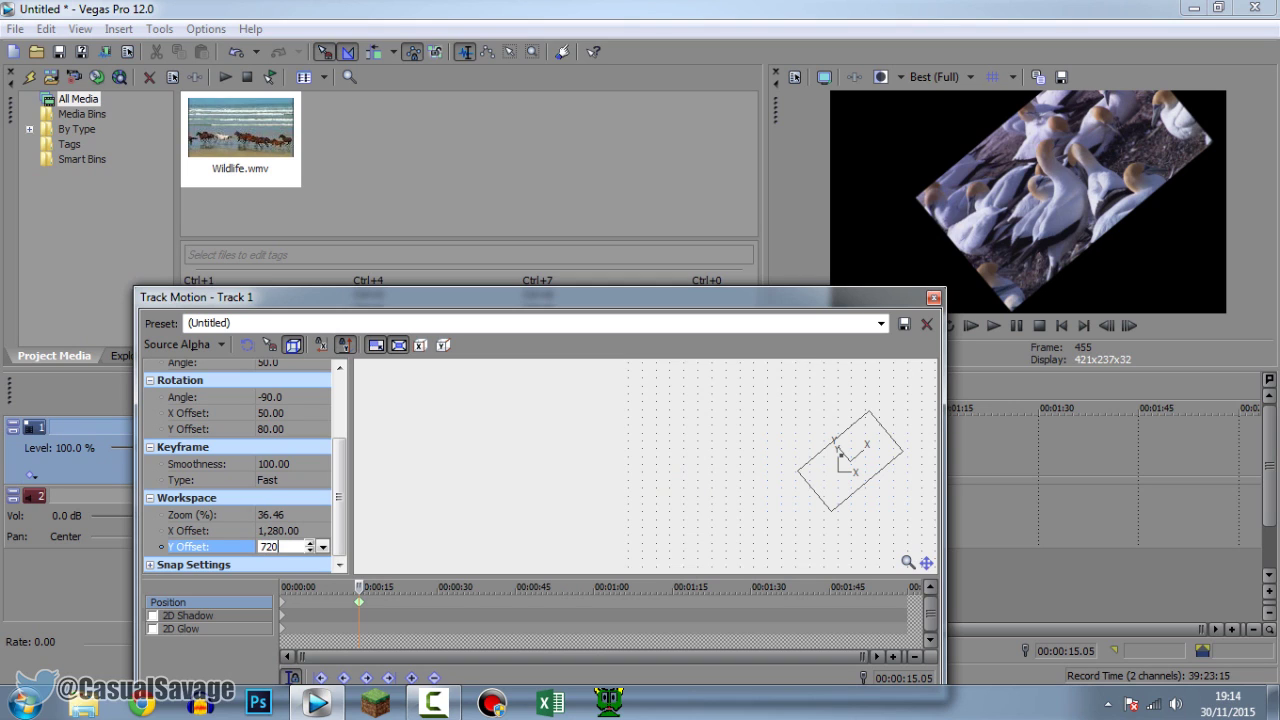
key("Return")
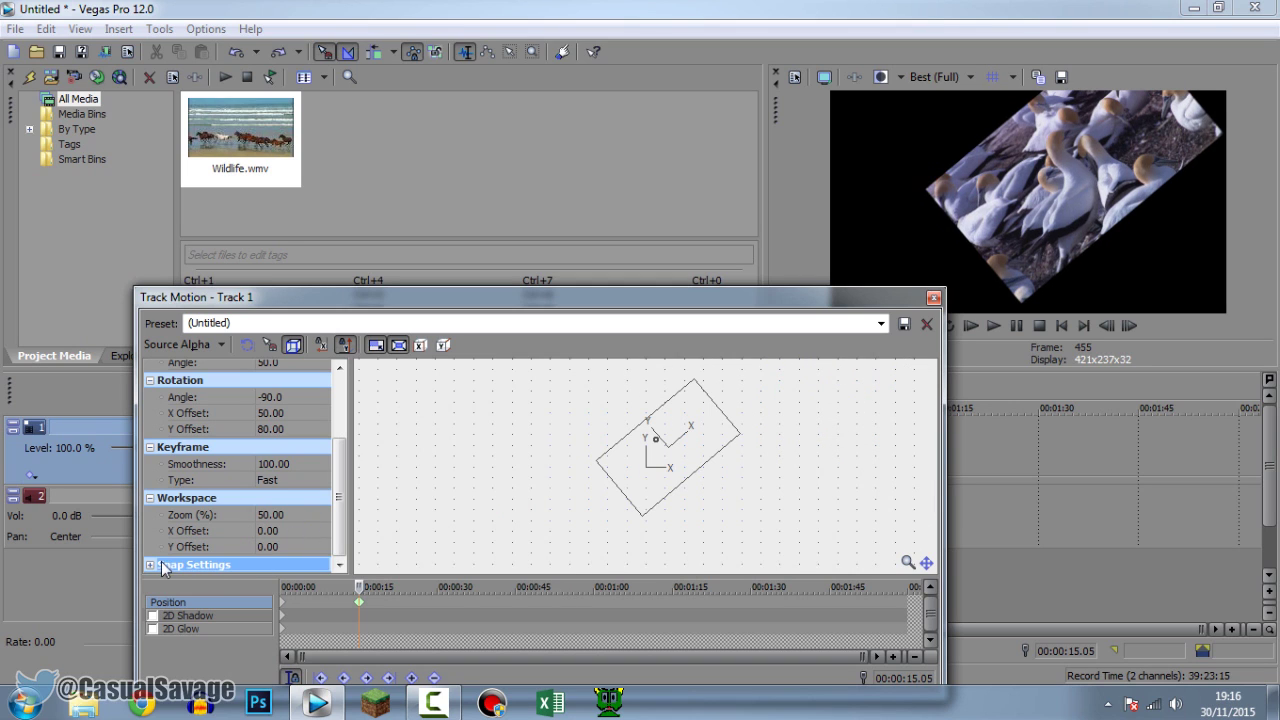
Step: Expand the Snap Settings to examine the grid spacing and rotation values
left_click(149, 566)
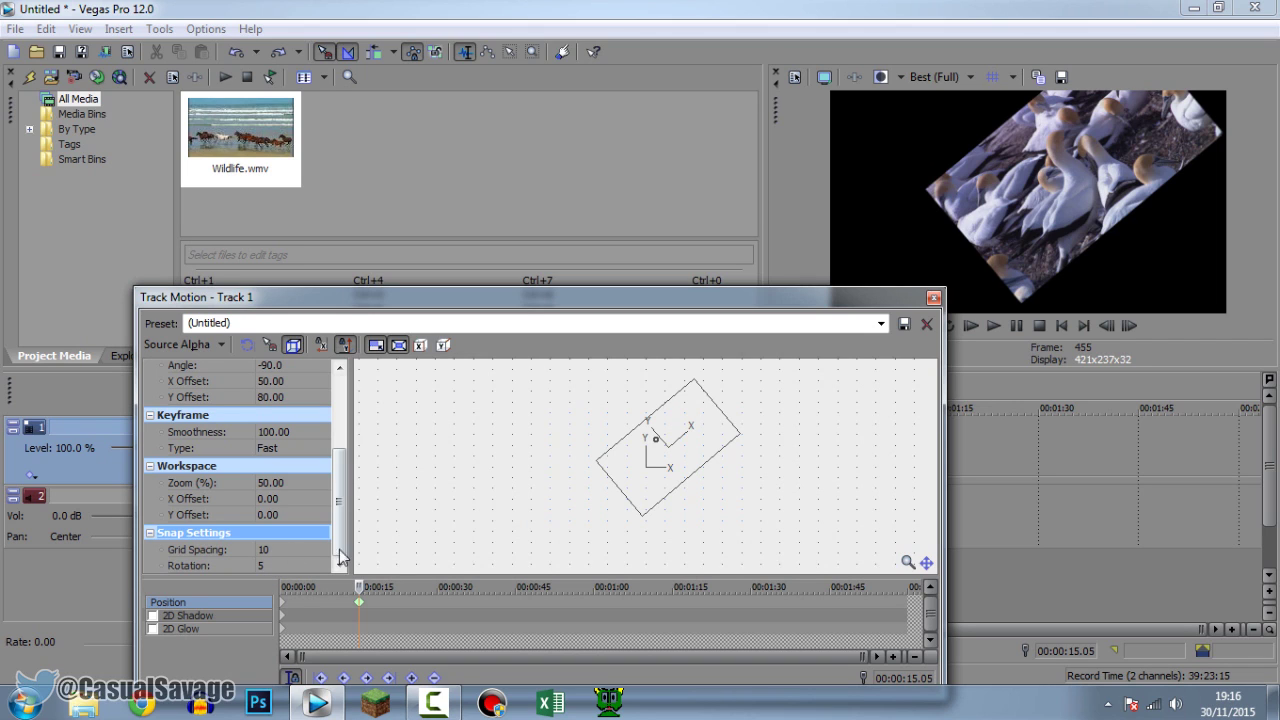
scroll(265, 480, "up", 5)
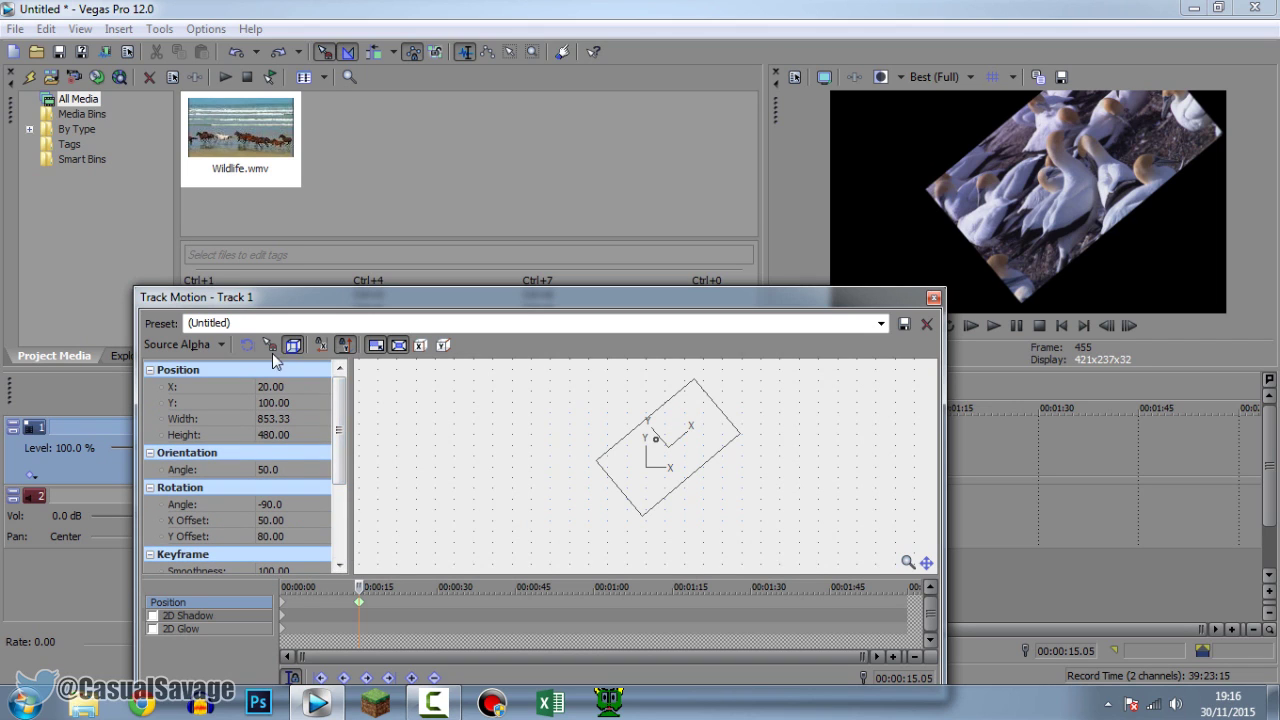
Step: Enter dsjkfs as the preset name for the current track motion settings
left_click(250, 325)
type("dsjkfs")
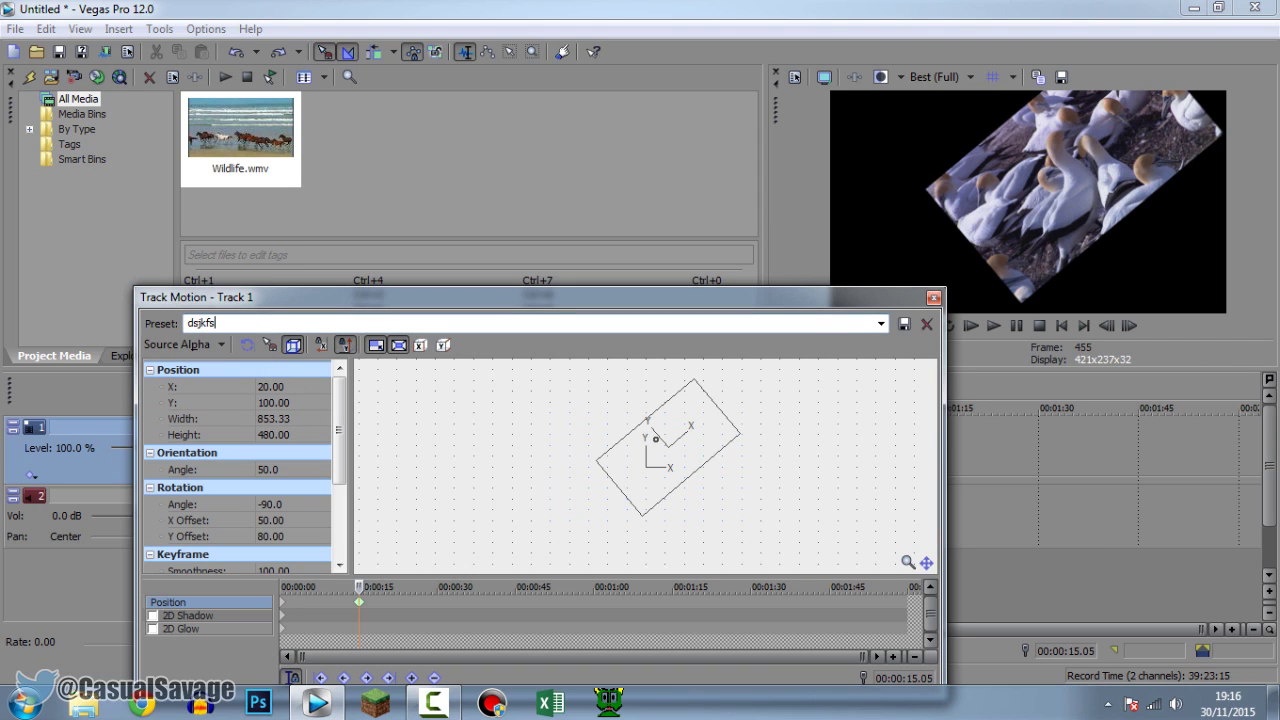
left_click(905, 325)
Step: Load the facecam preset and delete it from the saved presets
left_click(881, 323)
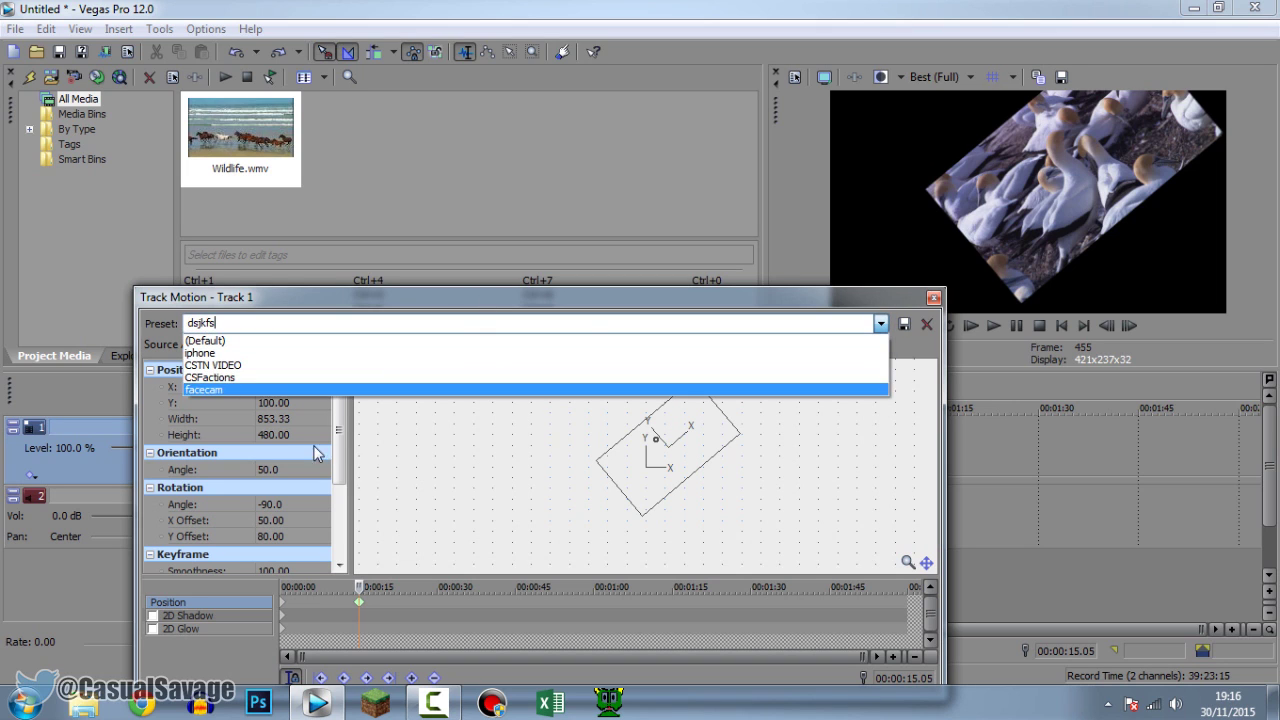
left_click(363, 391)
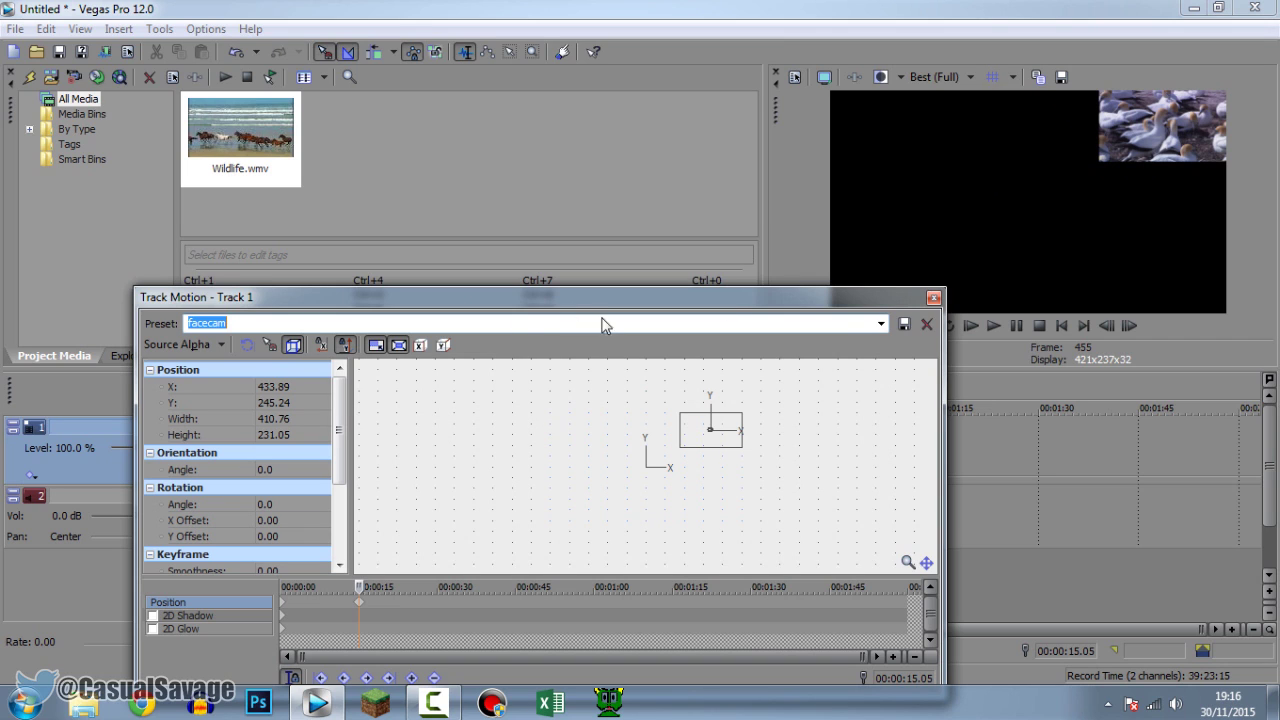
left_click(926, 326)
Step: Apply the (Default) preset to the track's motion
left_click(882, 325)
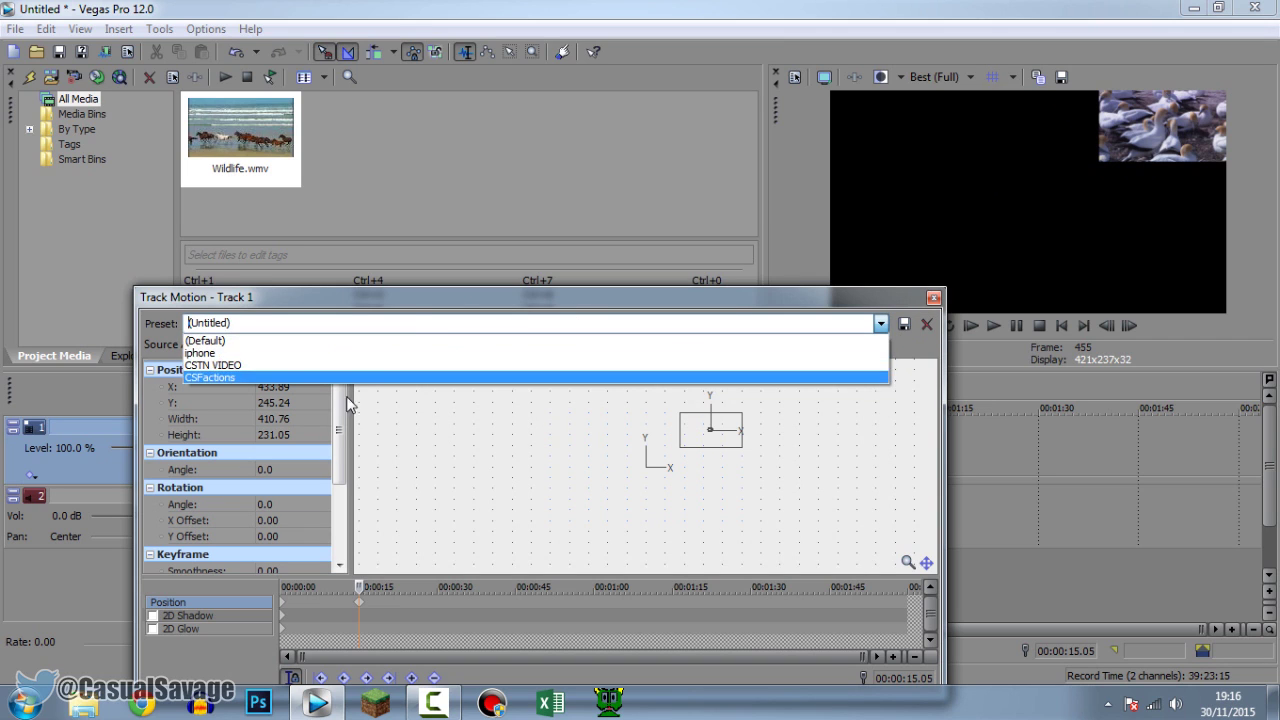
left_click(346, 340)
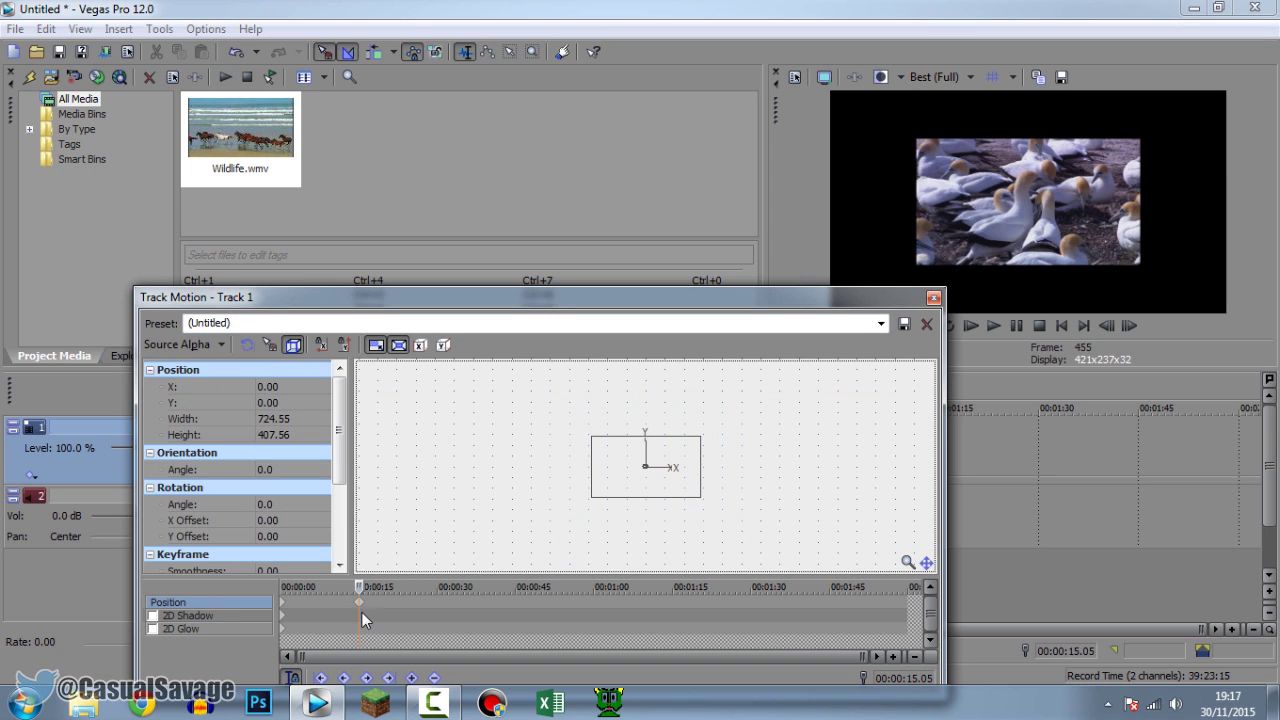
Step: View the 2D Shadow settings, enable 2D Glow on the track, and look through the glow's properties
left_click(173, 616)
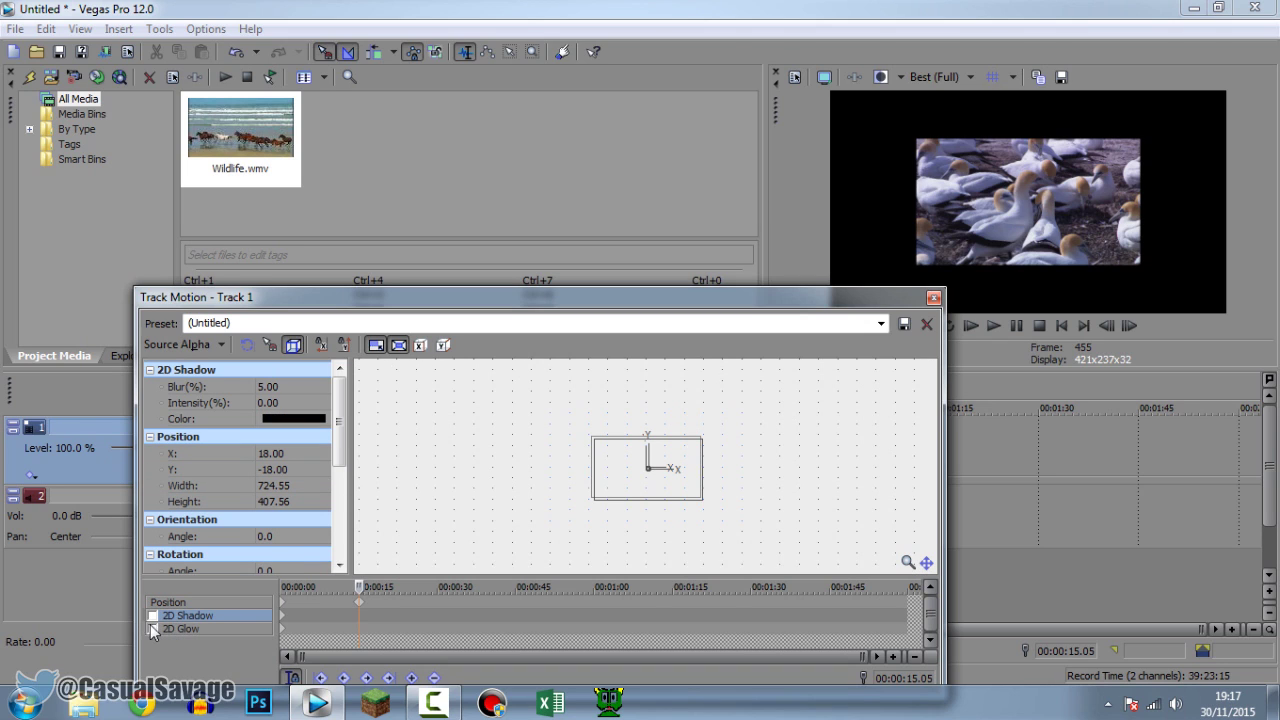
left_click(176, 629)
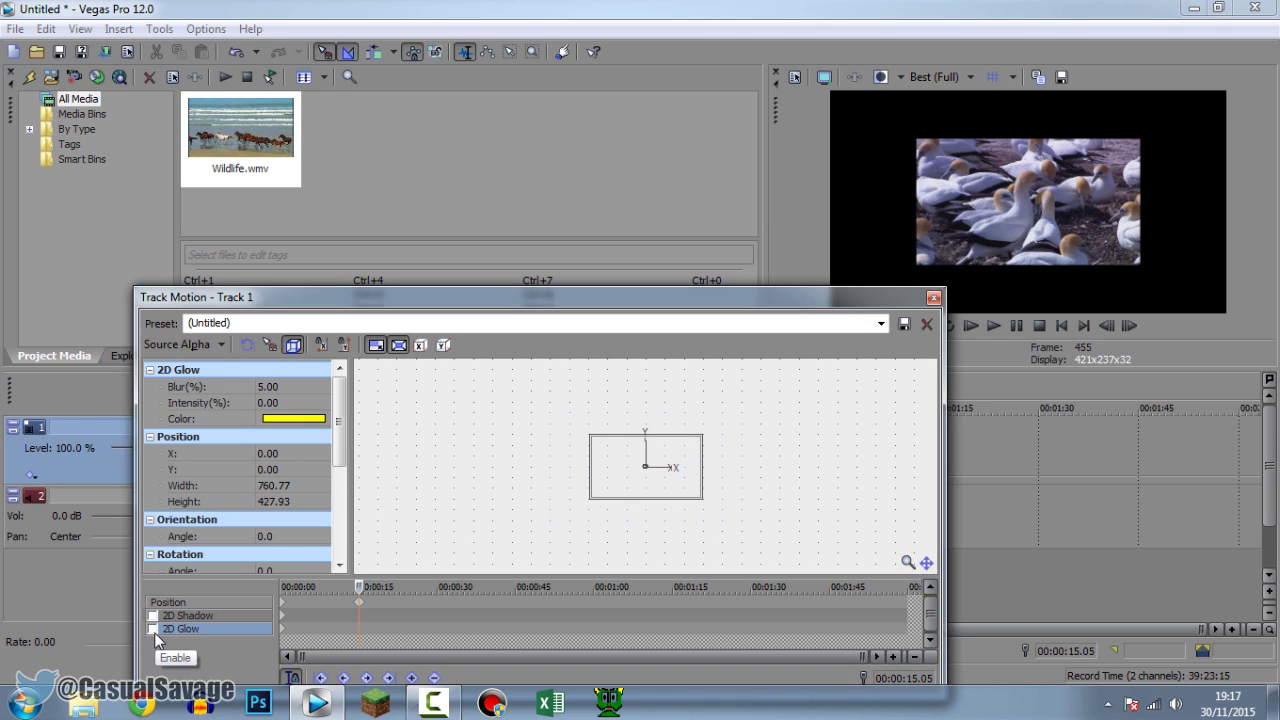
left_click(153, 630)
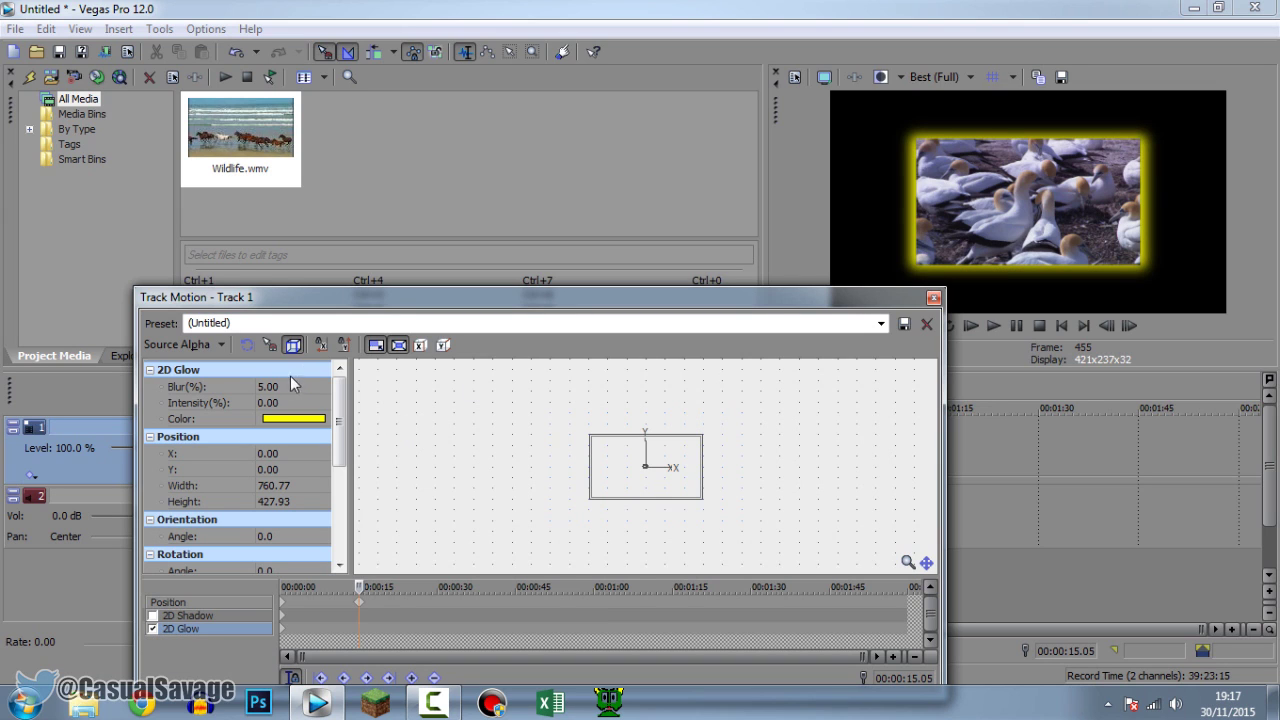
scroll(312, 398, "down", 4)
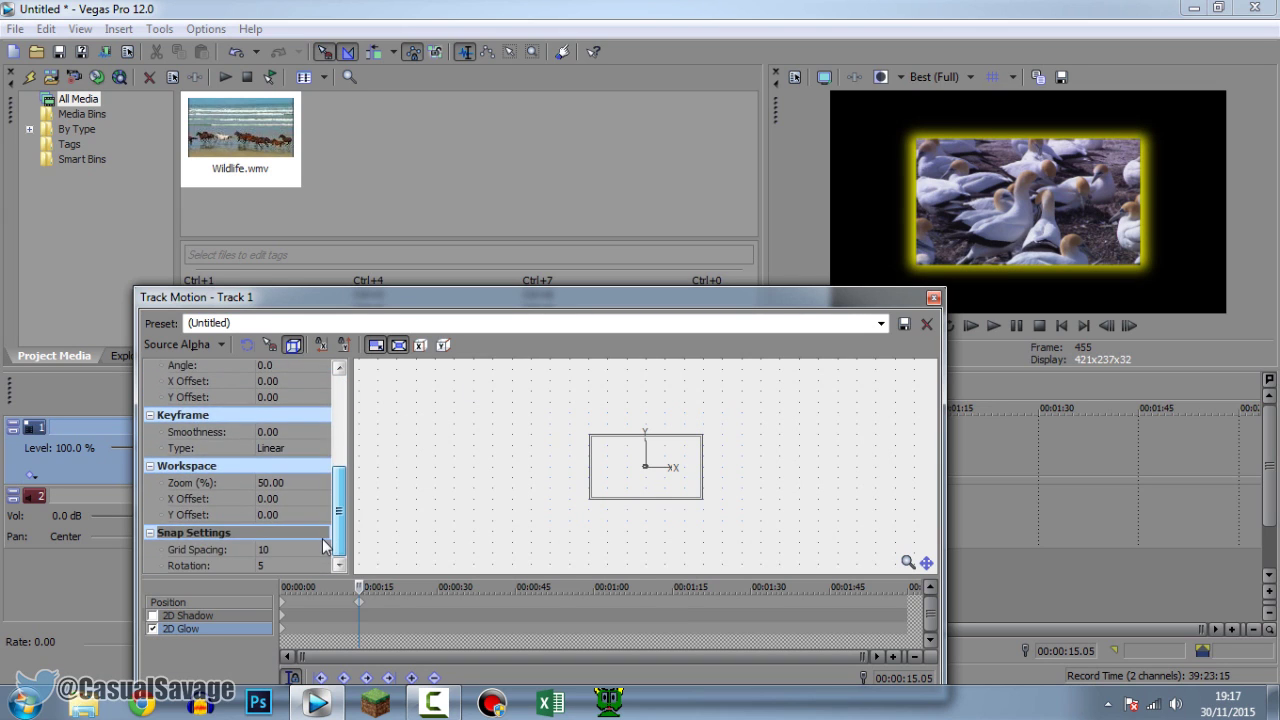
scroll(328, 507, "up", 5)
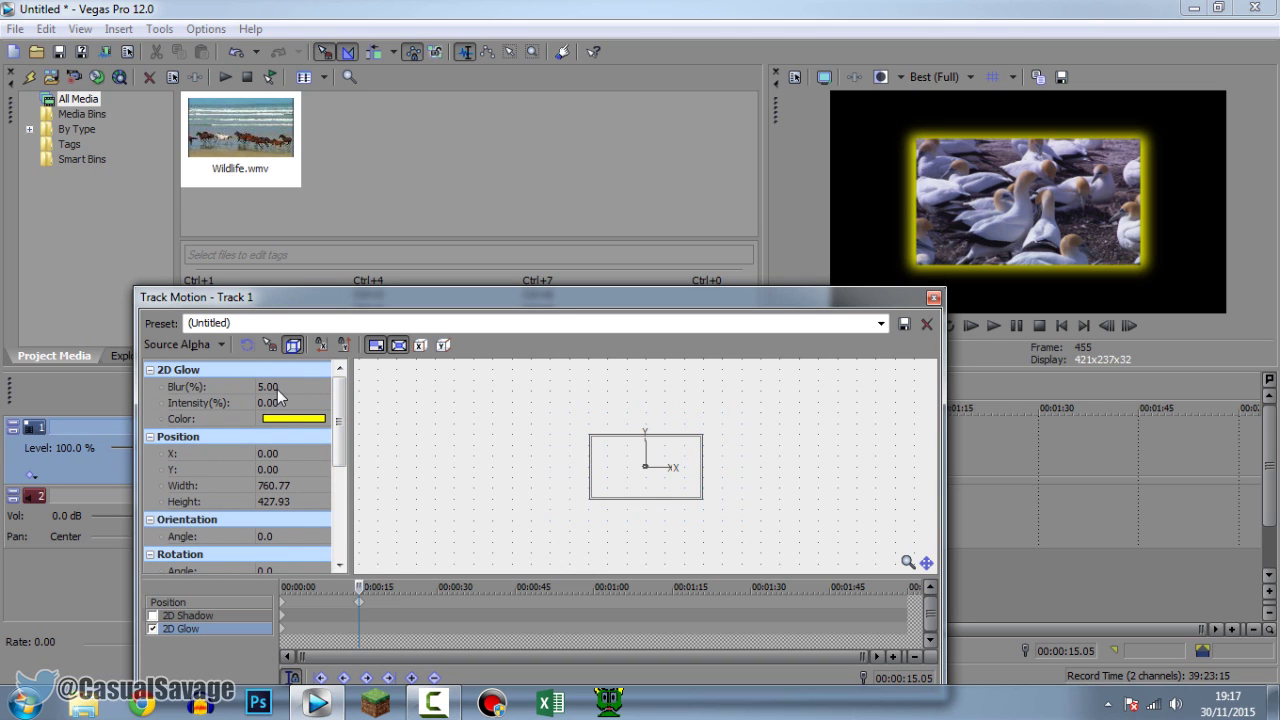
Step: Change the 2D Glow colour to red at the current keyframe and select the glow's keyframe
left_click(284, 418)
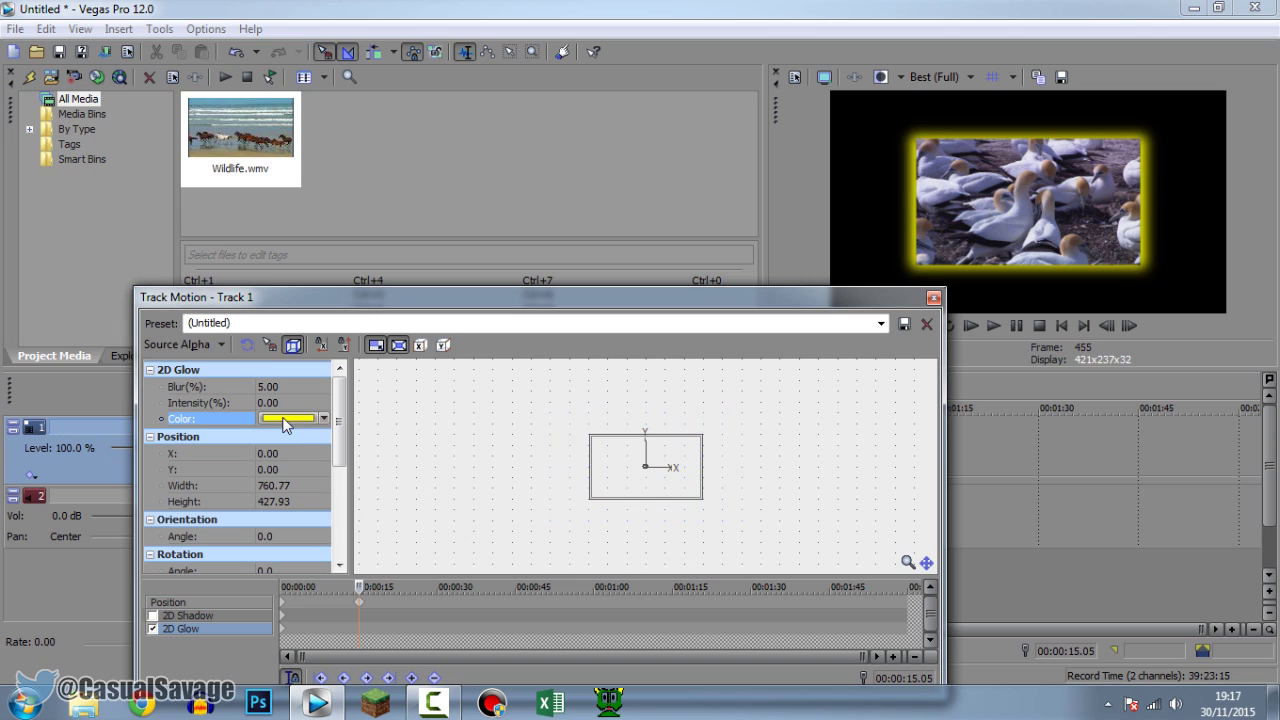
left_click(323, 418)
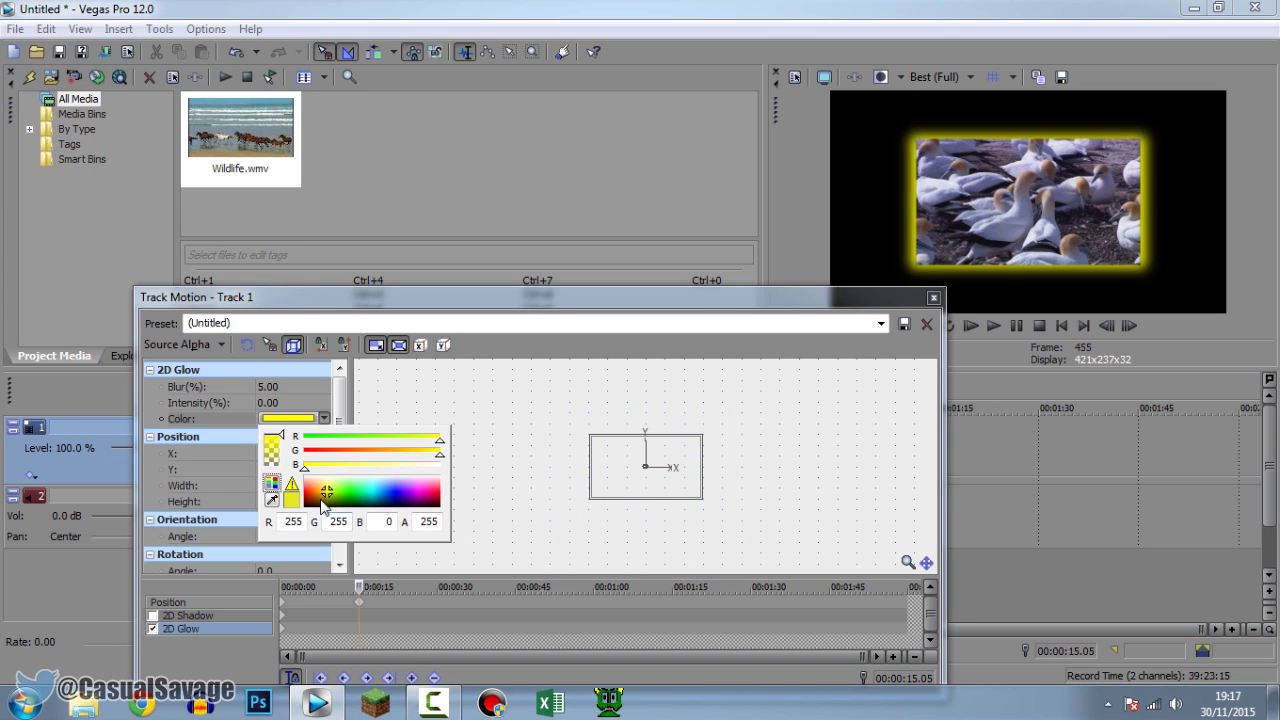
left_click_drag(321, 499, 305, 494)
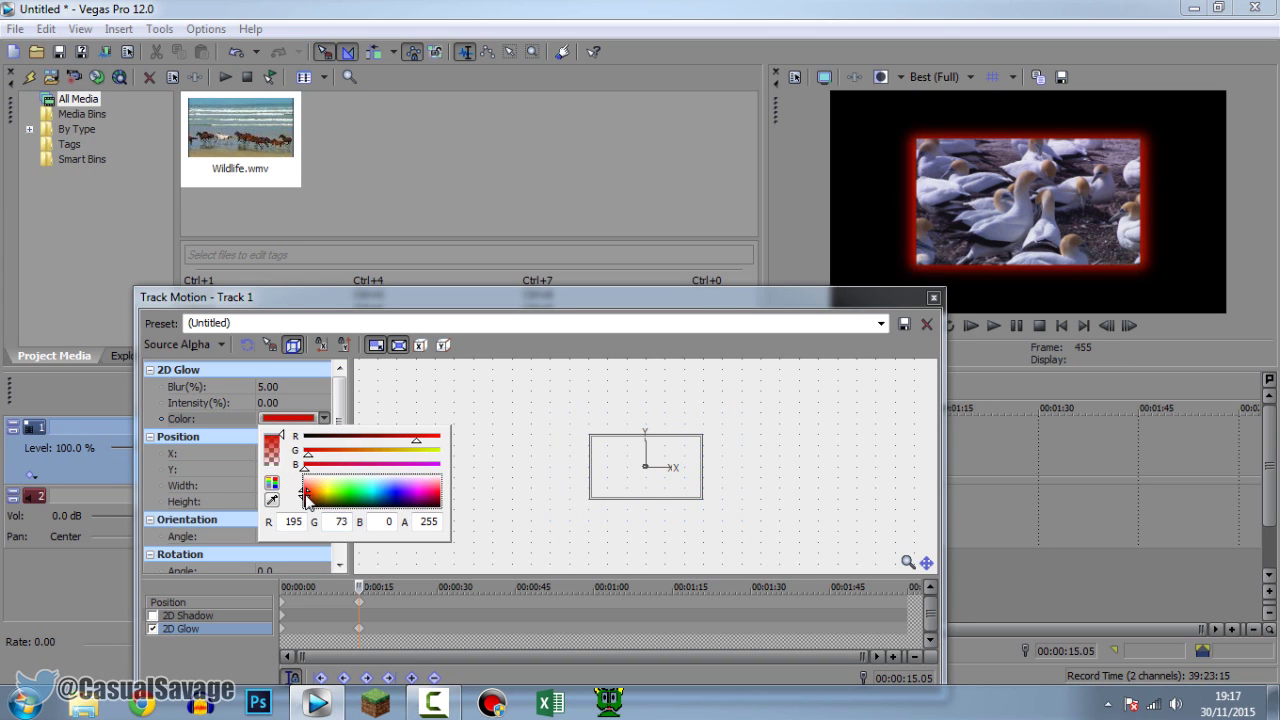
left_click(265, 583)
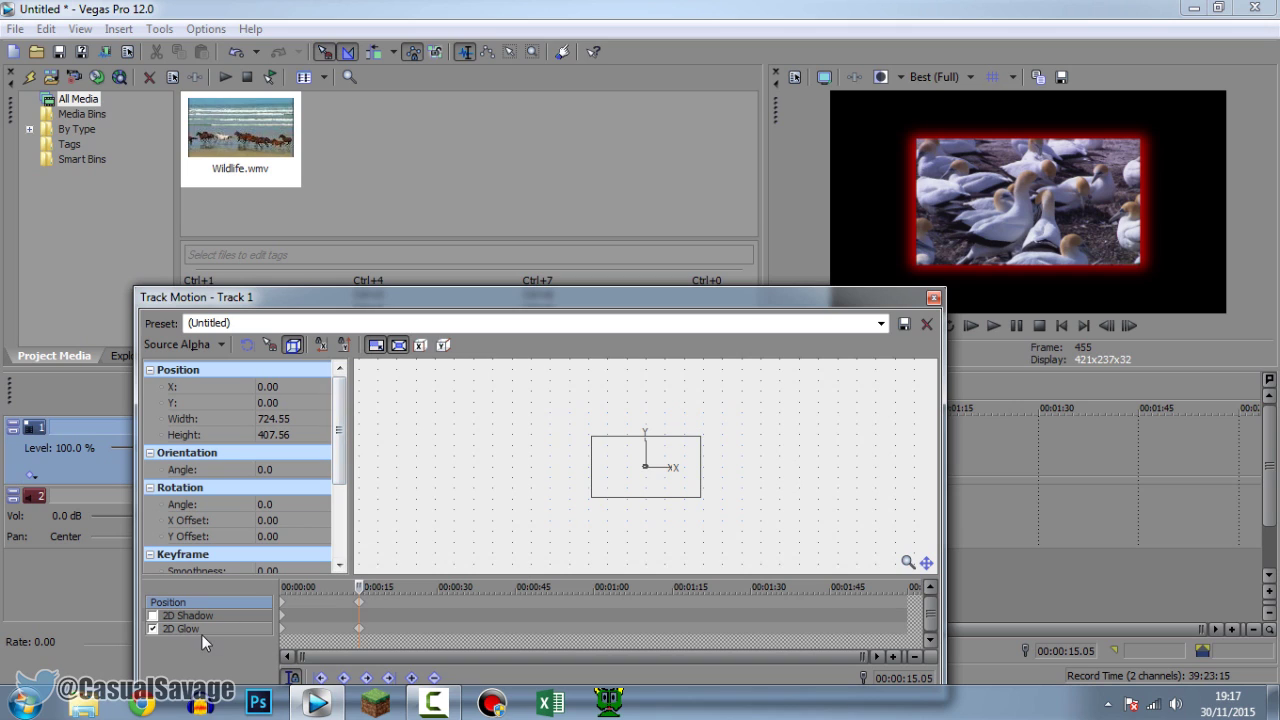
left_click(234, 627)
left_click(361, 630)
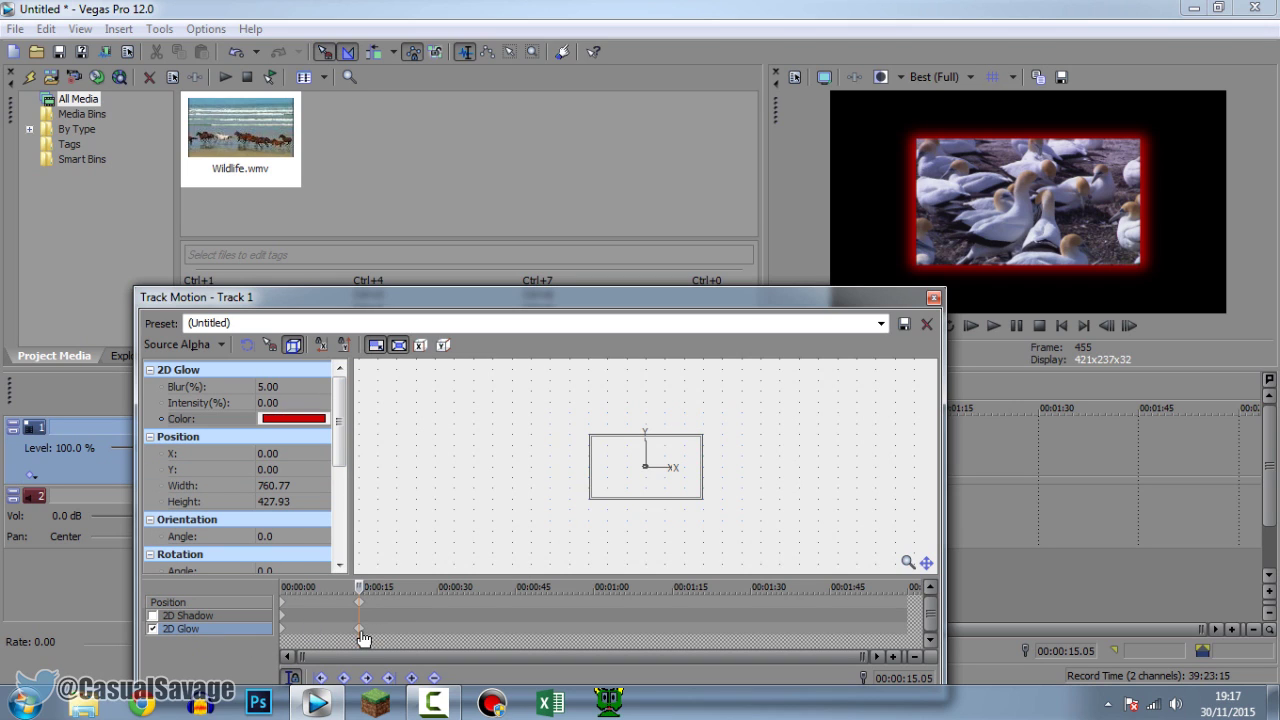
Step: Display the 2D Shadow properties and enable 2D Shadow on the track
left_click(190, 615)
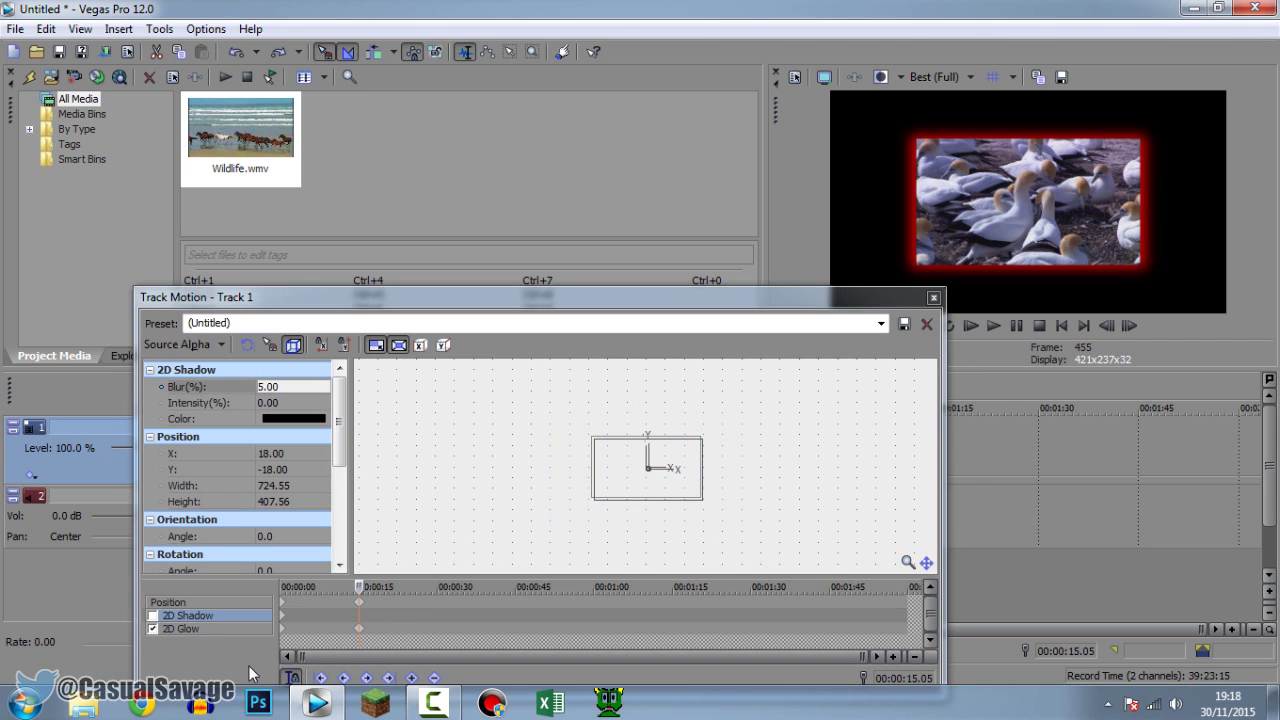
left_click(155, 622)
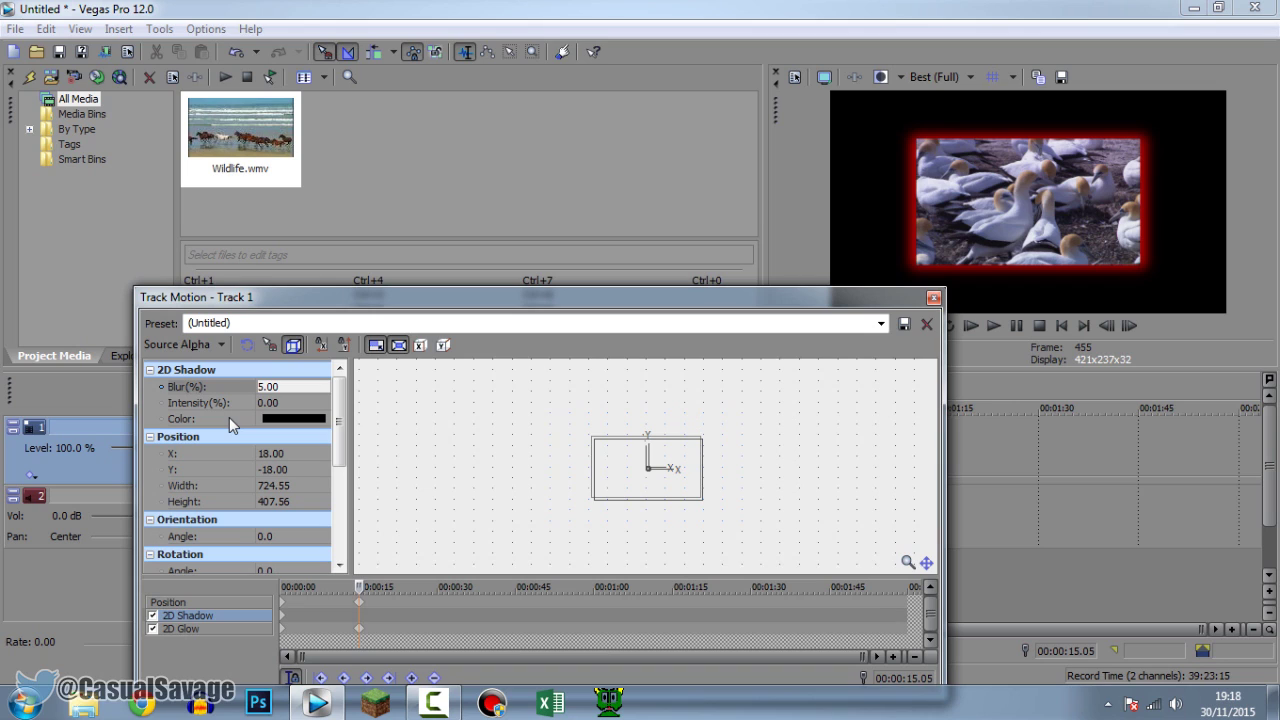
left_click(282, 325)
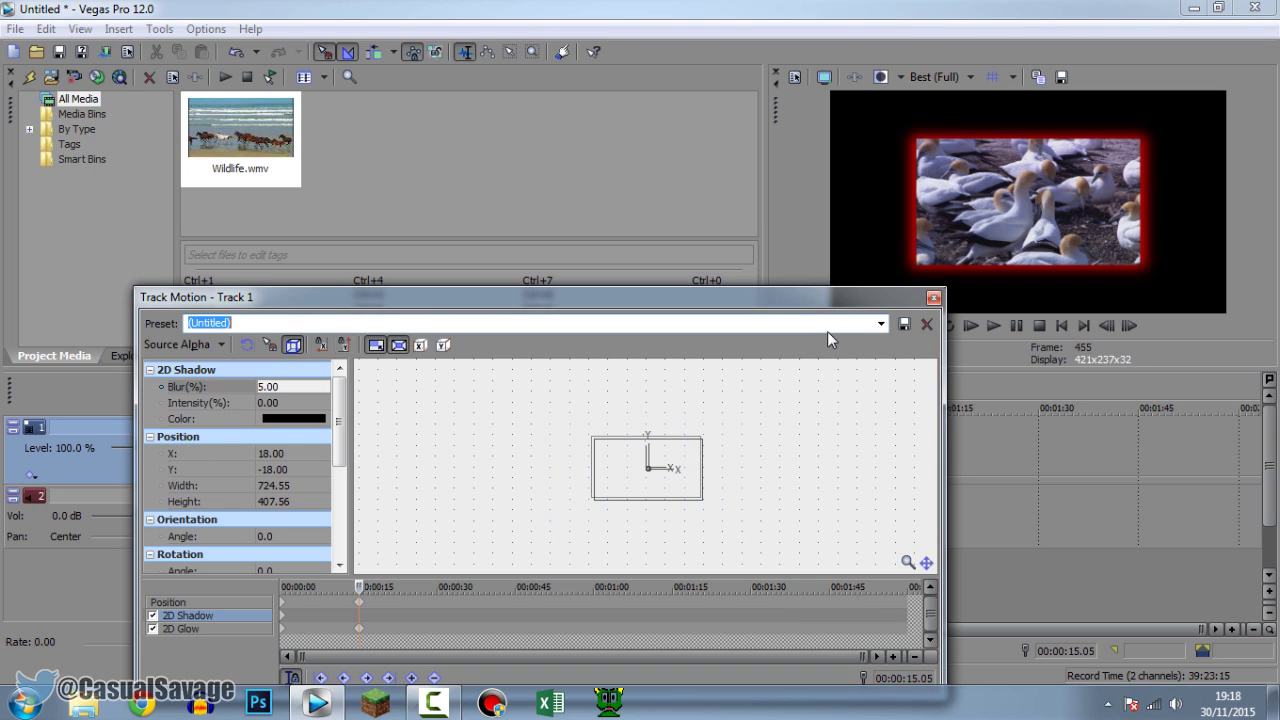
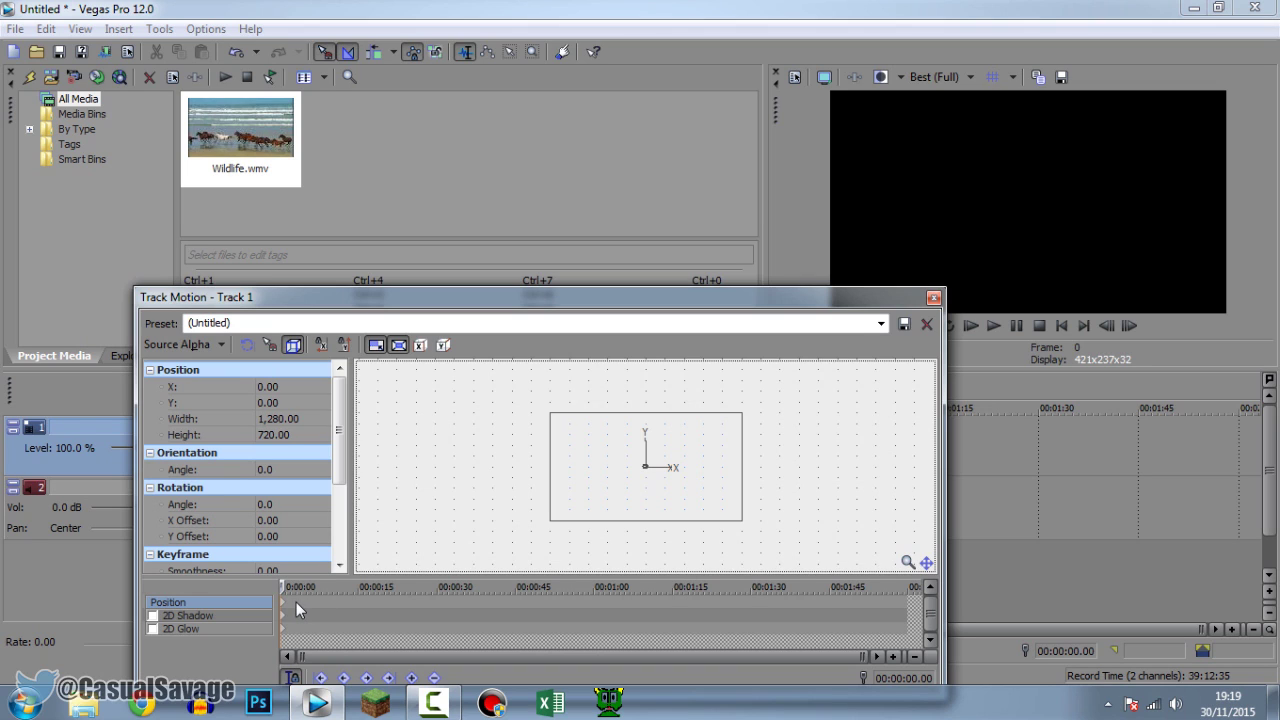
Step: At 00:00:04.00 on the Position row, shrink the centred frame to about 535 × 301
scroll(296, 603, "up", 3)
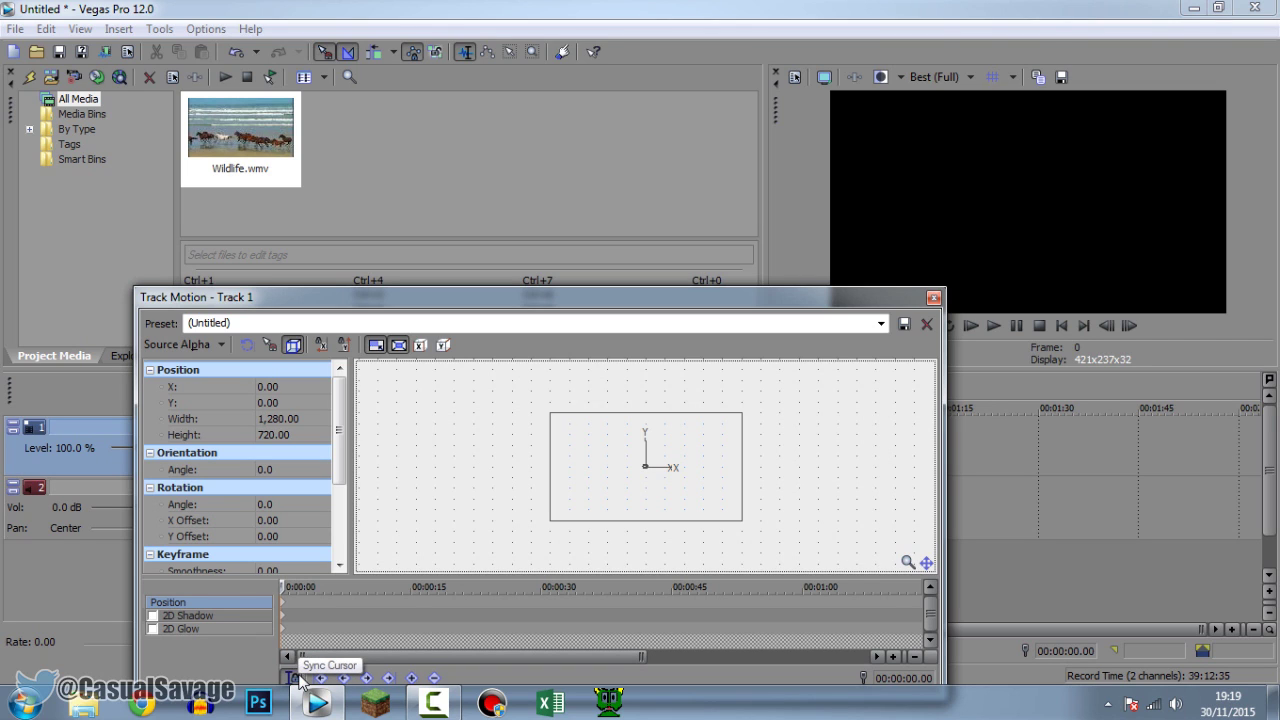
left_click(303, 599)
left_click(314, 602)
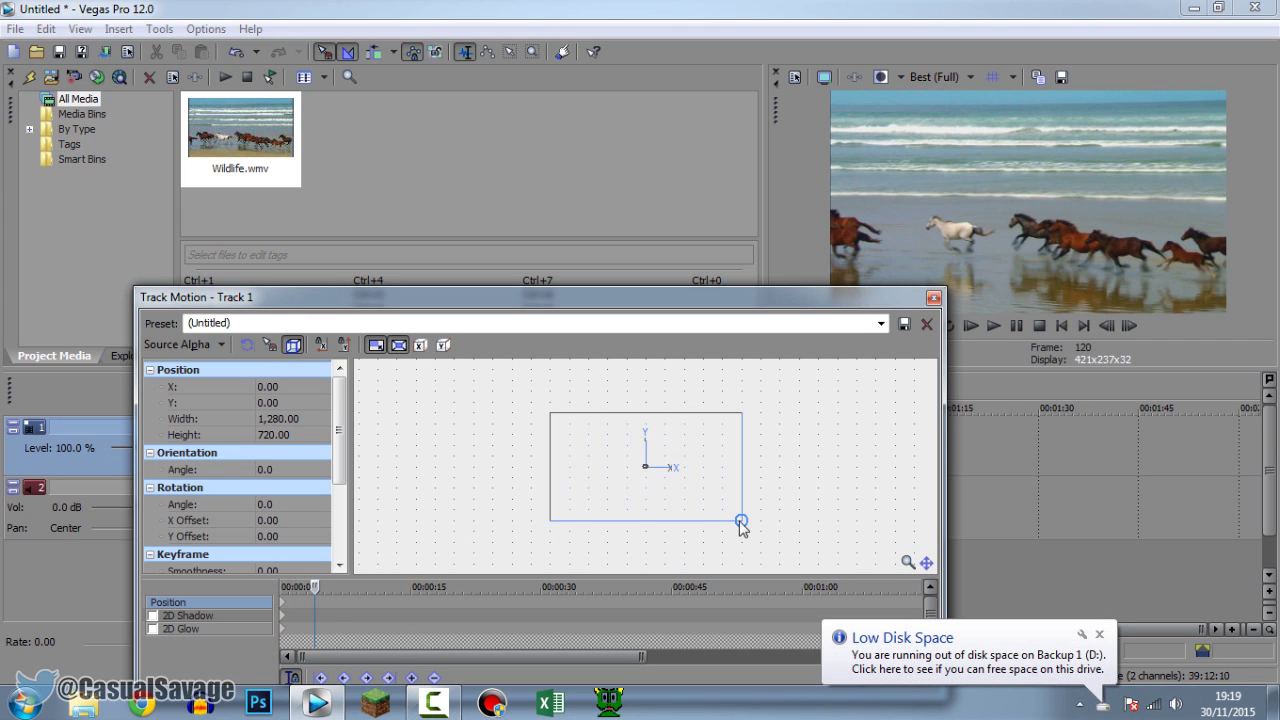
left_click_drag(741, 522, 686, 489)
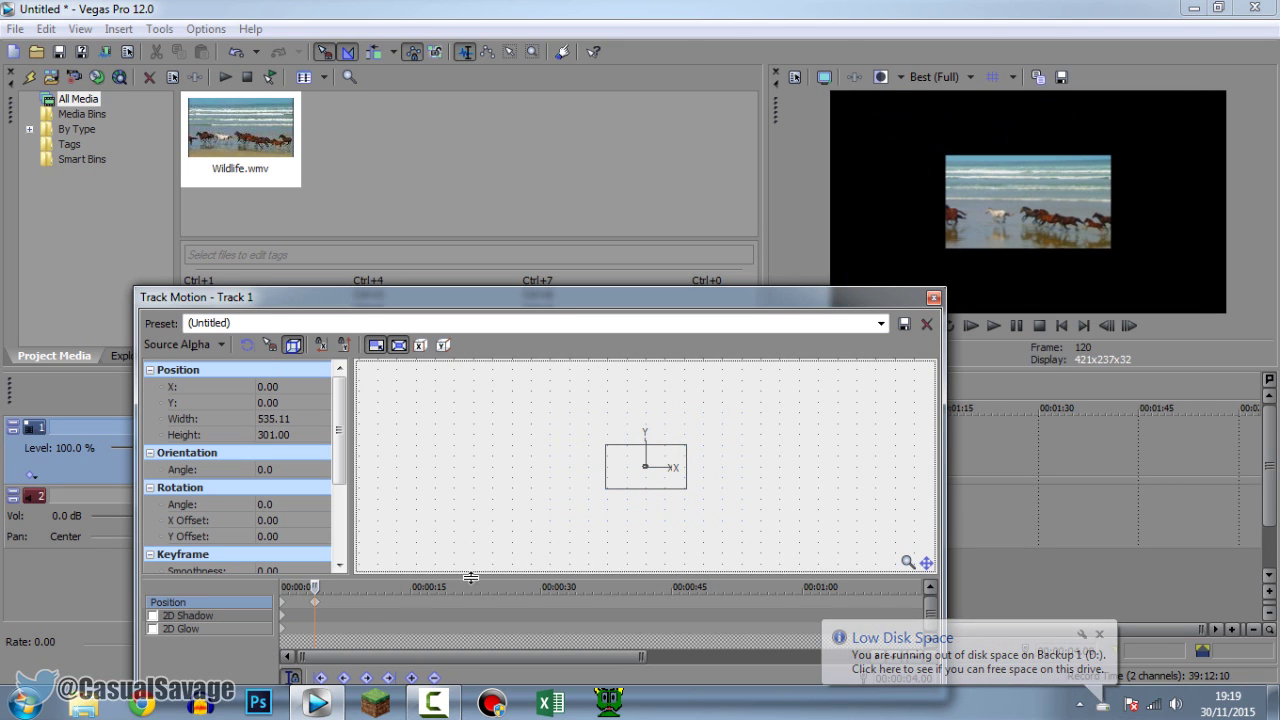
Step: Keyframe the frame in the preview's upper-left corner at 00:00:07.14 and upper-right corner at 00:00:10.24, about X 352, Y 195
left_click(345, 603)
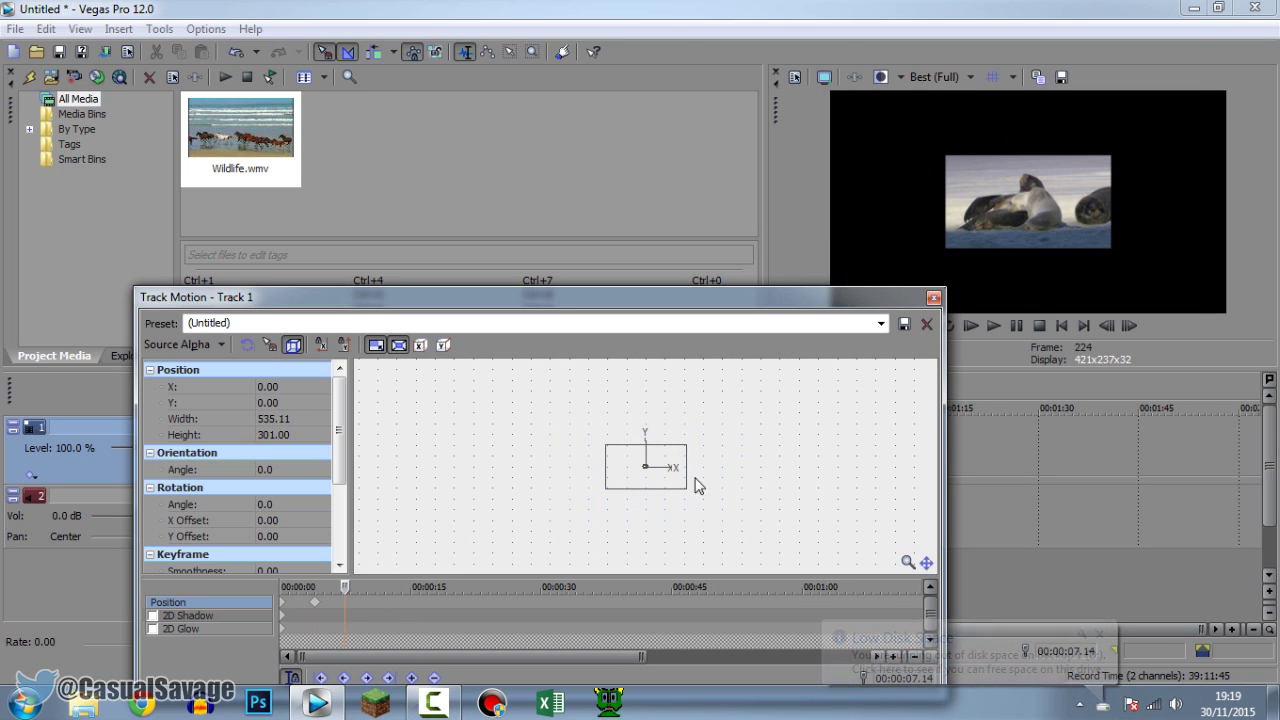
left_click_drag(674, 480, 617, 456)
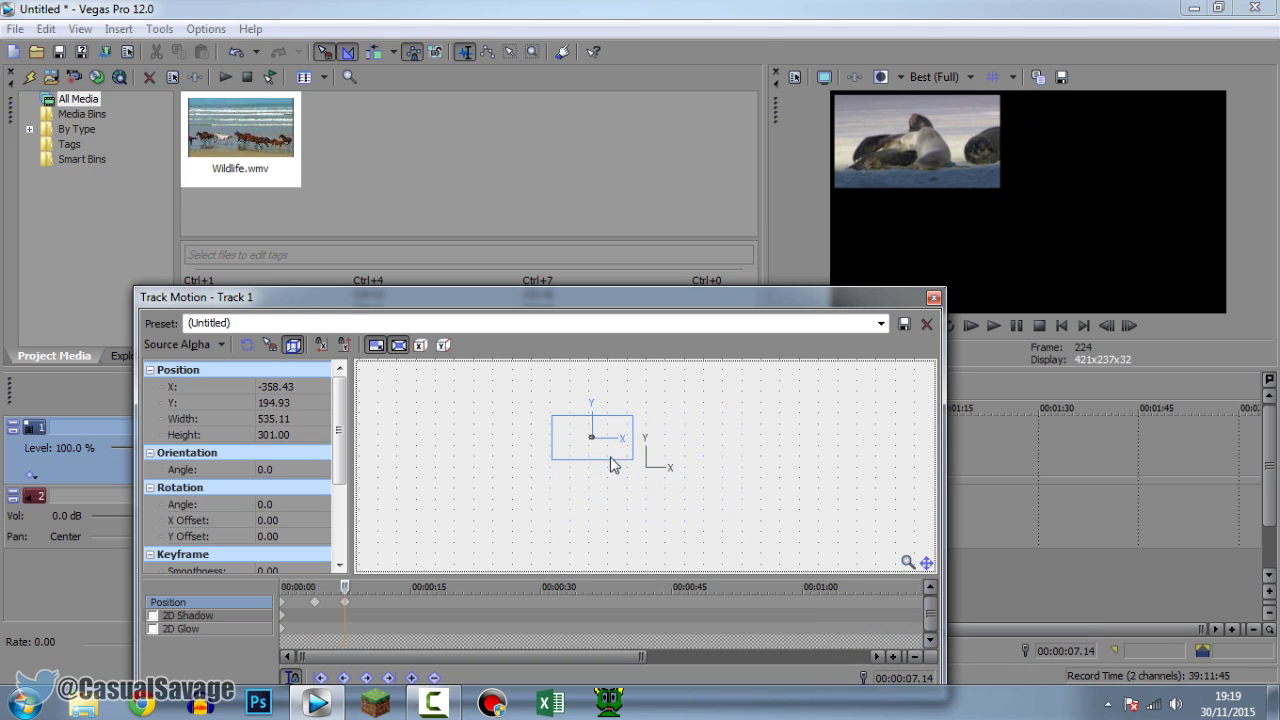
left_click(374, 600)
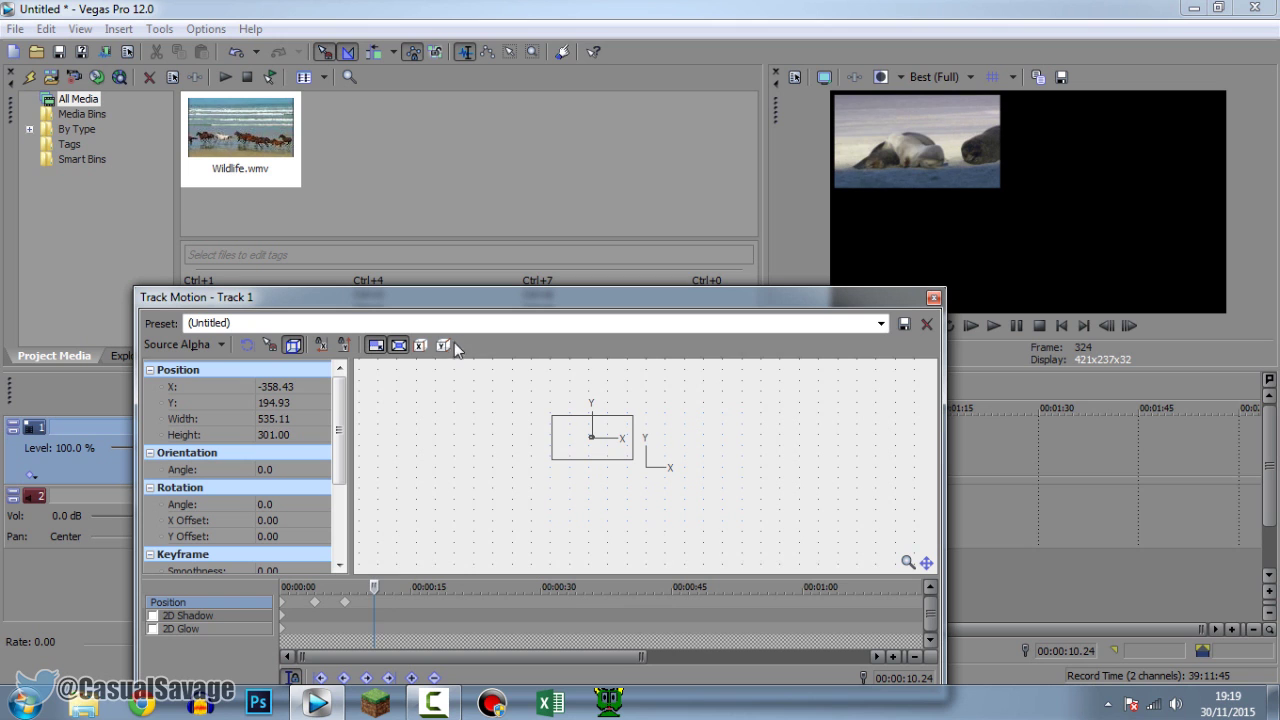
left_click_drag(503, 292, 894, 303)
left_click_drag(950, 451, 1058, 451)
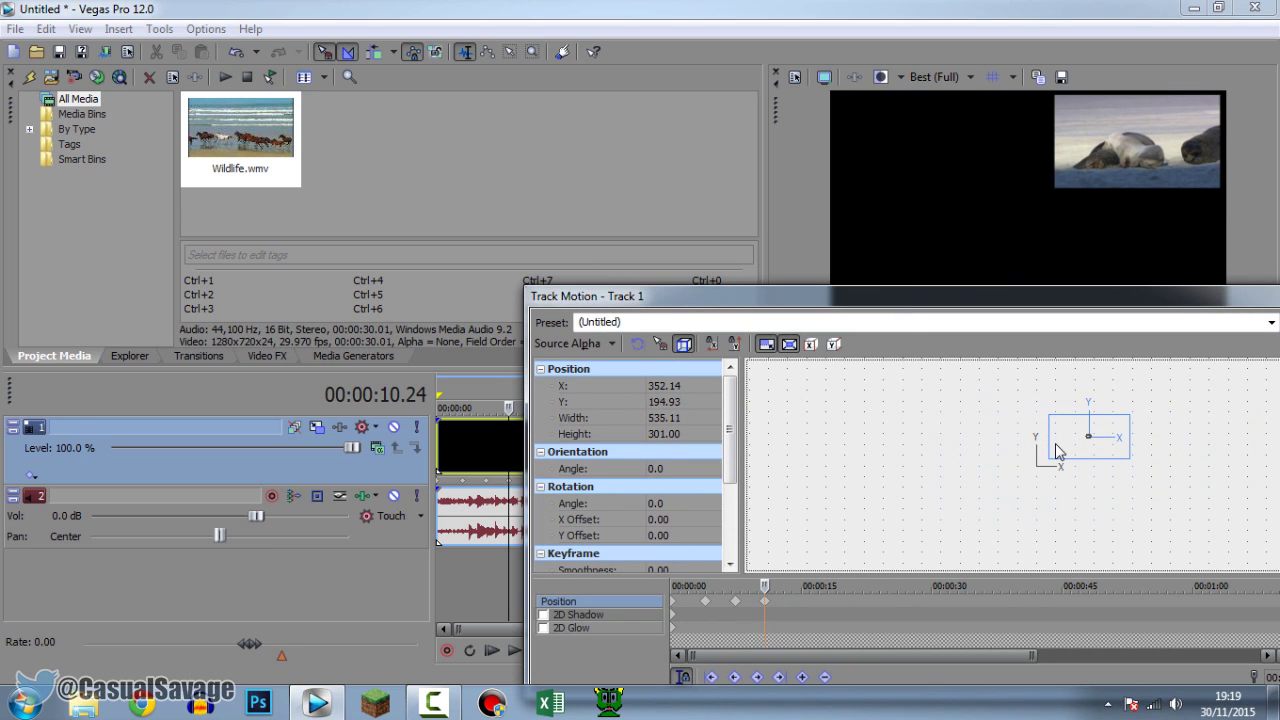
Step: Play back the motion around the upper-right position keyframe
left_click(770, 609)
key("space")
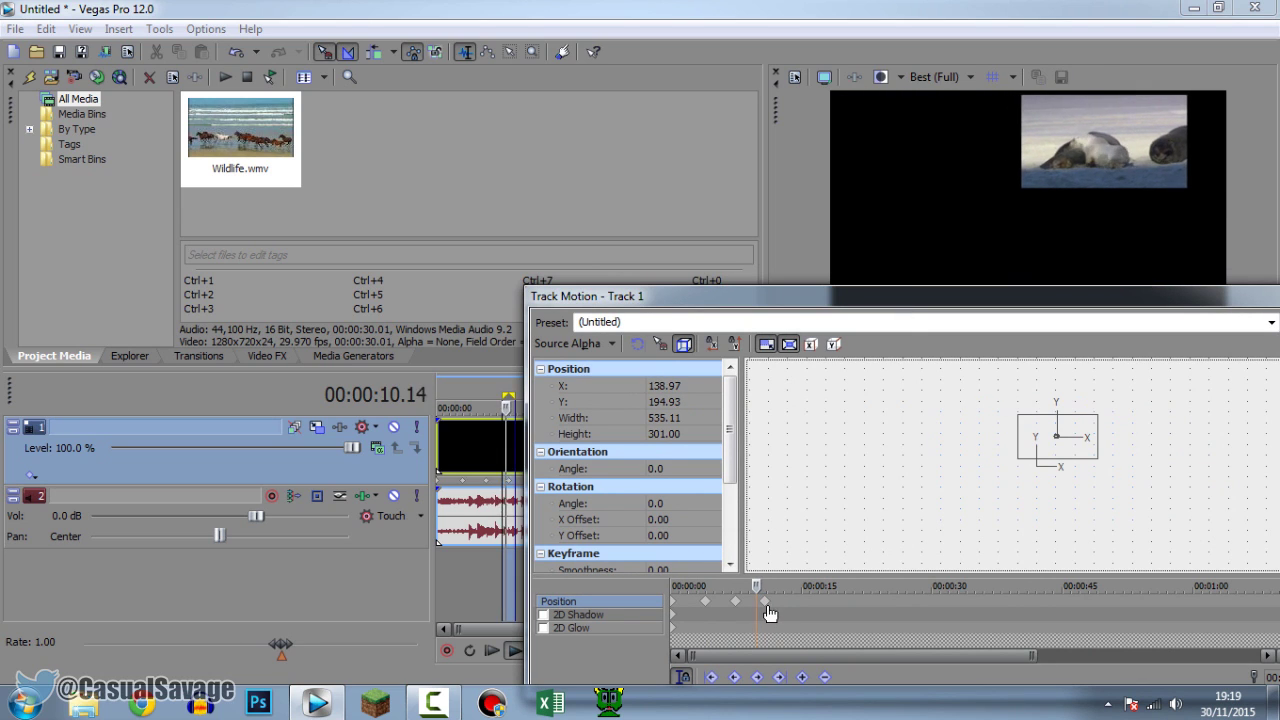
key("space")
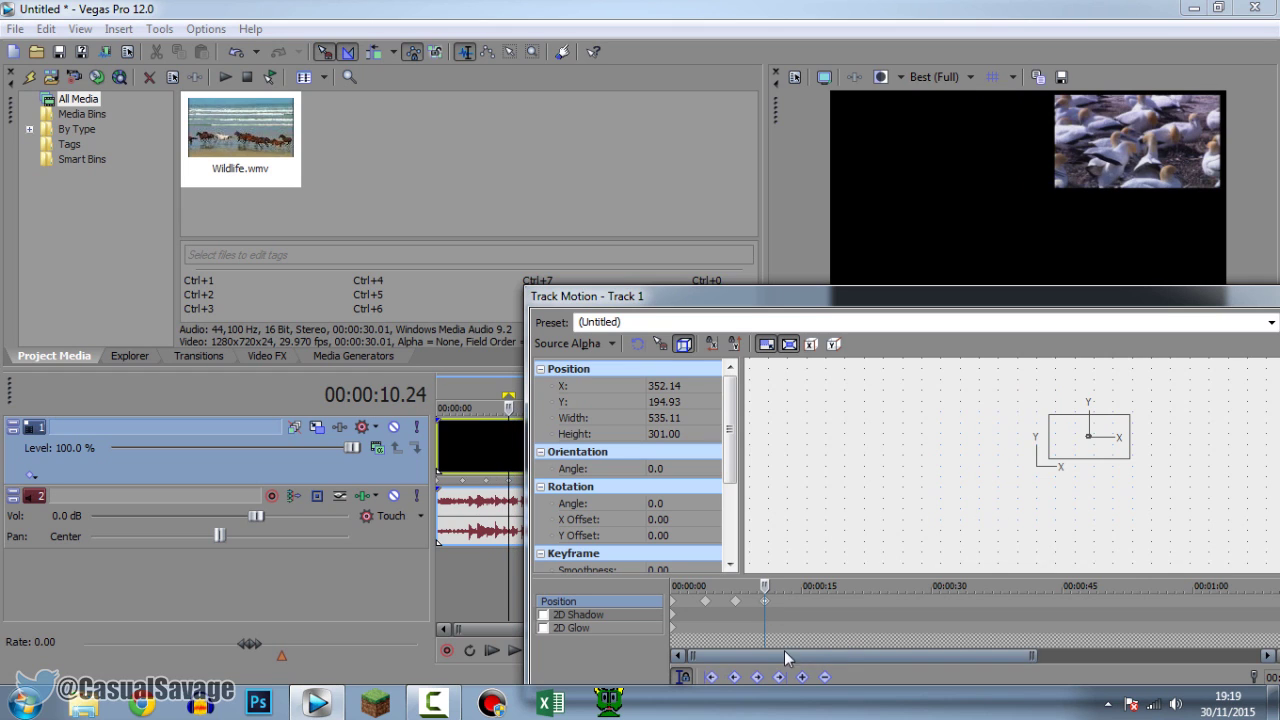
Step: Add position keyframes that bring the frame to the preview's lower-right corner at about X 352, Y -189
left_click(798, 600)
left_click_drag(1100, 449, 1100, 492)
left_click_drag(1088, 304, 704, 317)
mouse_move(715, 512)
left_mouse_down()
mouse_move(716, 523)
mouse_move(716, 510)
mouse_move(731, 514)
mouse_move(706, 528)
left_mouse_up()
key("space")
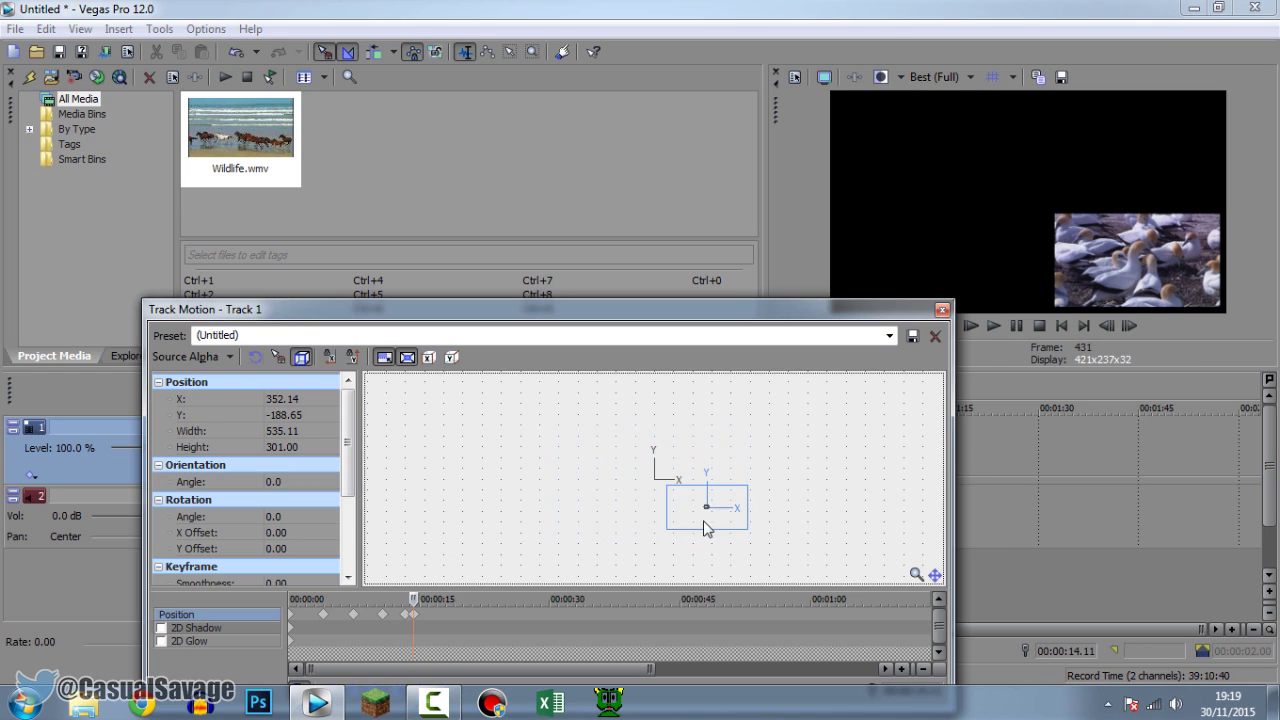
Step: Shift the last position keyframe to 00:00:15.26 and place its frame in the preview's lower-left corner at about X -346, Y -195
left_click_drag(414, 614, 428, 616)
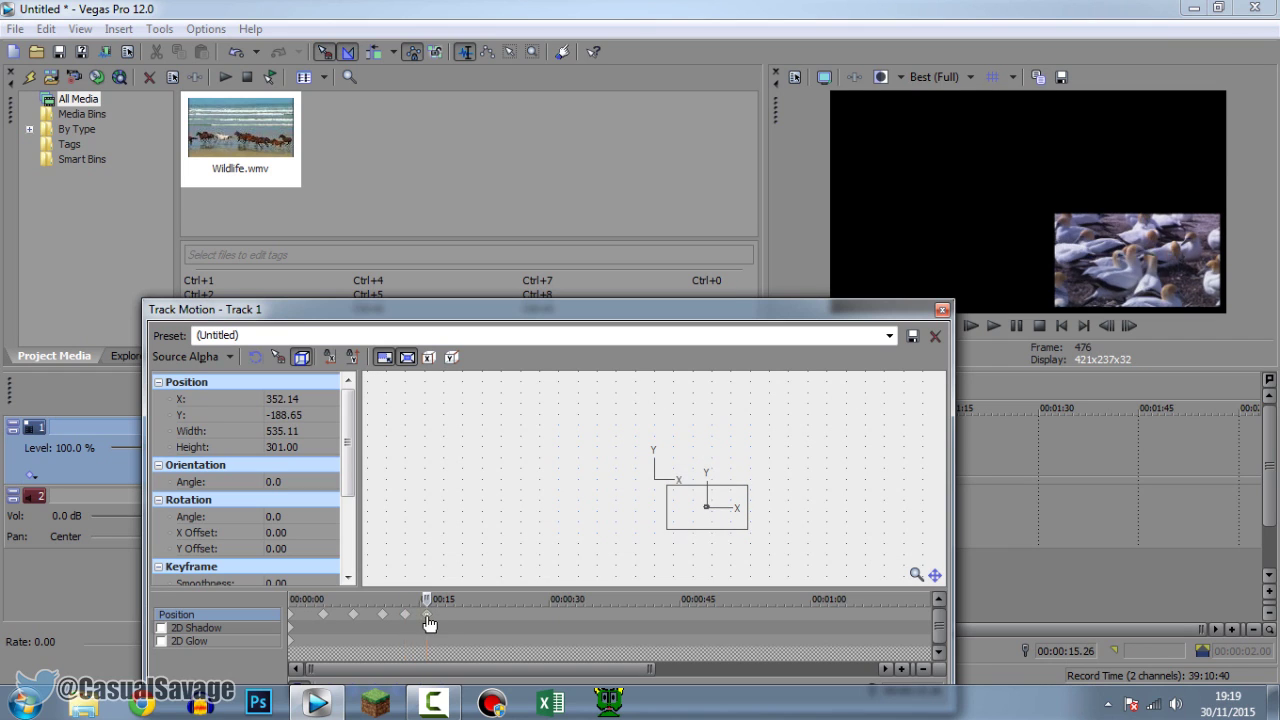
left_click_drag(712, 527, 603, 529)
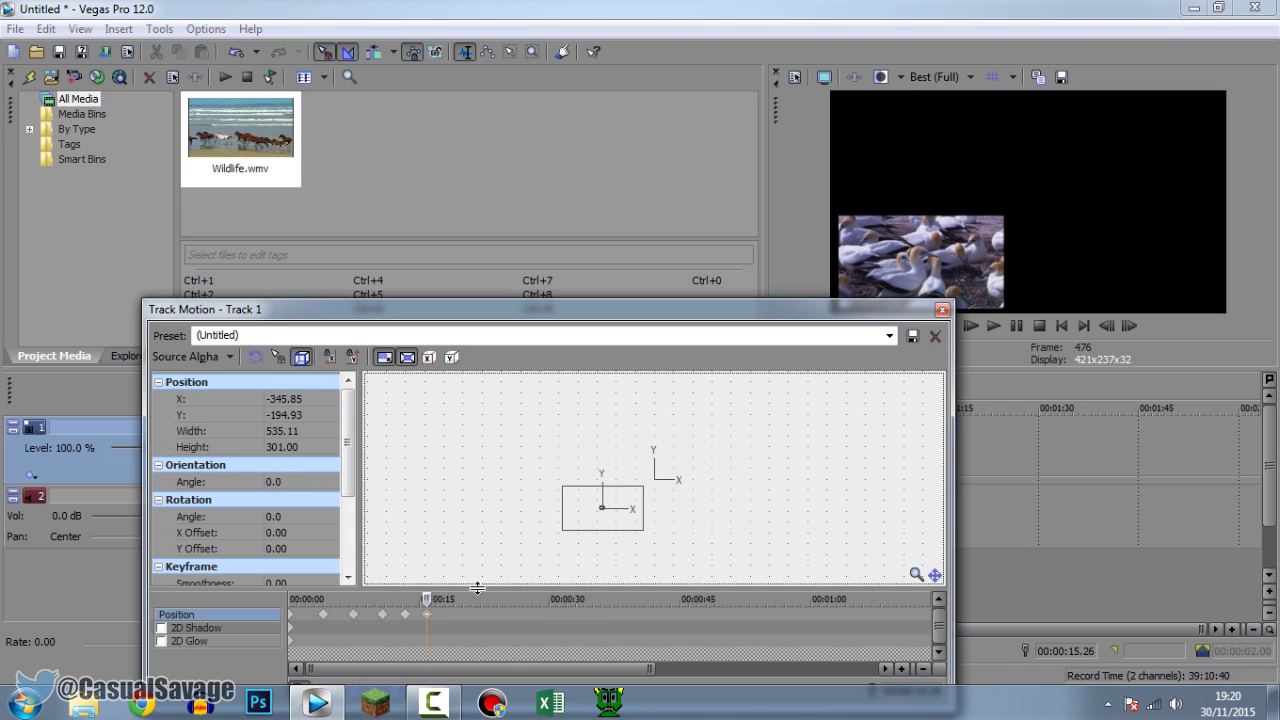
Step: Restore the motion box at 00:00:19.27 and close Track Motion
left_click(461, 614)
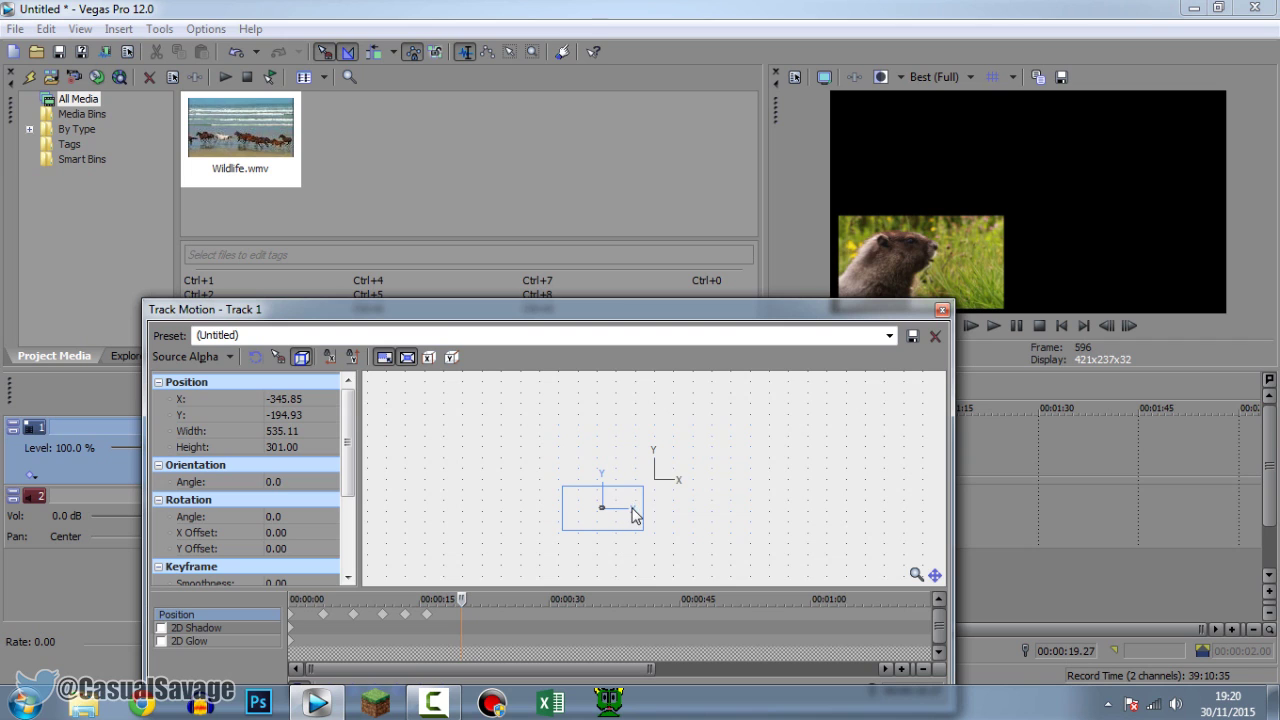
right_click(633, 510)
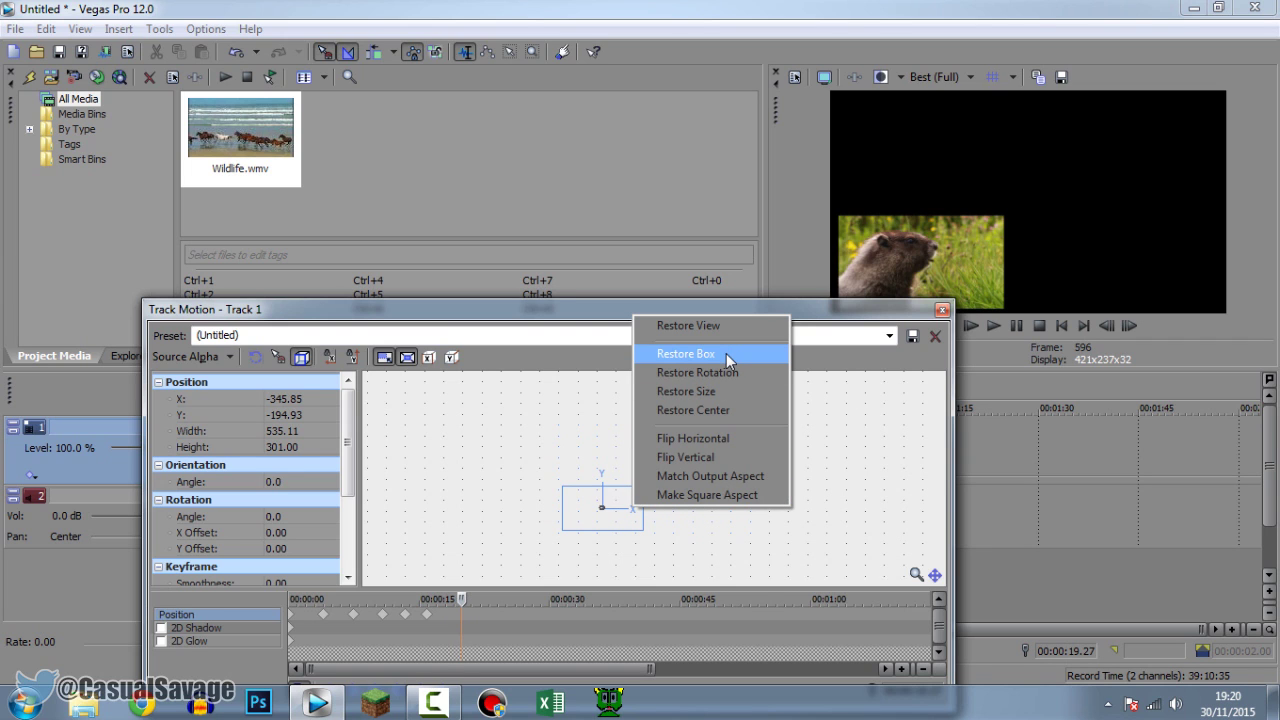
left_click(726, 353)
left_click(942, 313)
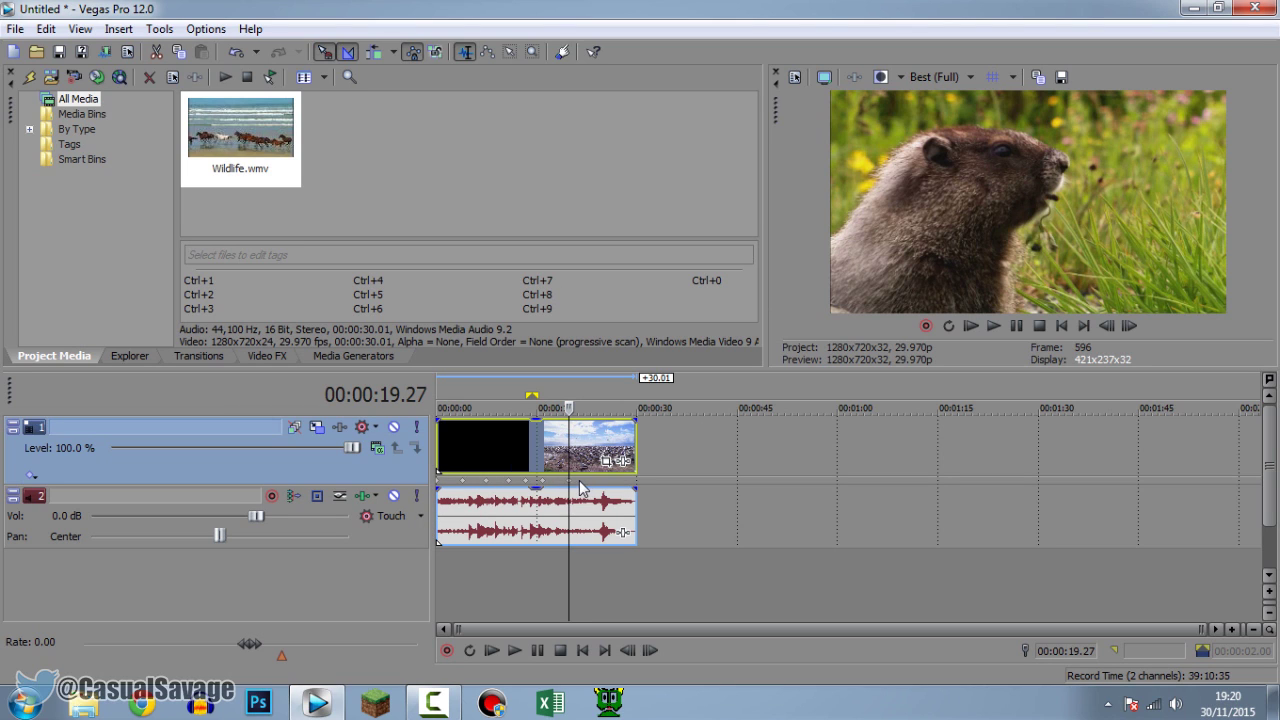
Step: View the interpolation options of a motion keyframe on the timeline and play a short stretch of the video
right_click(542, 487)
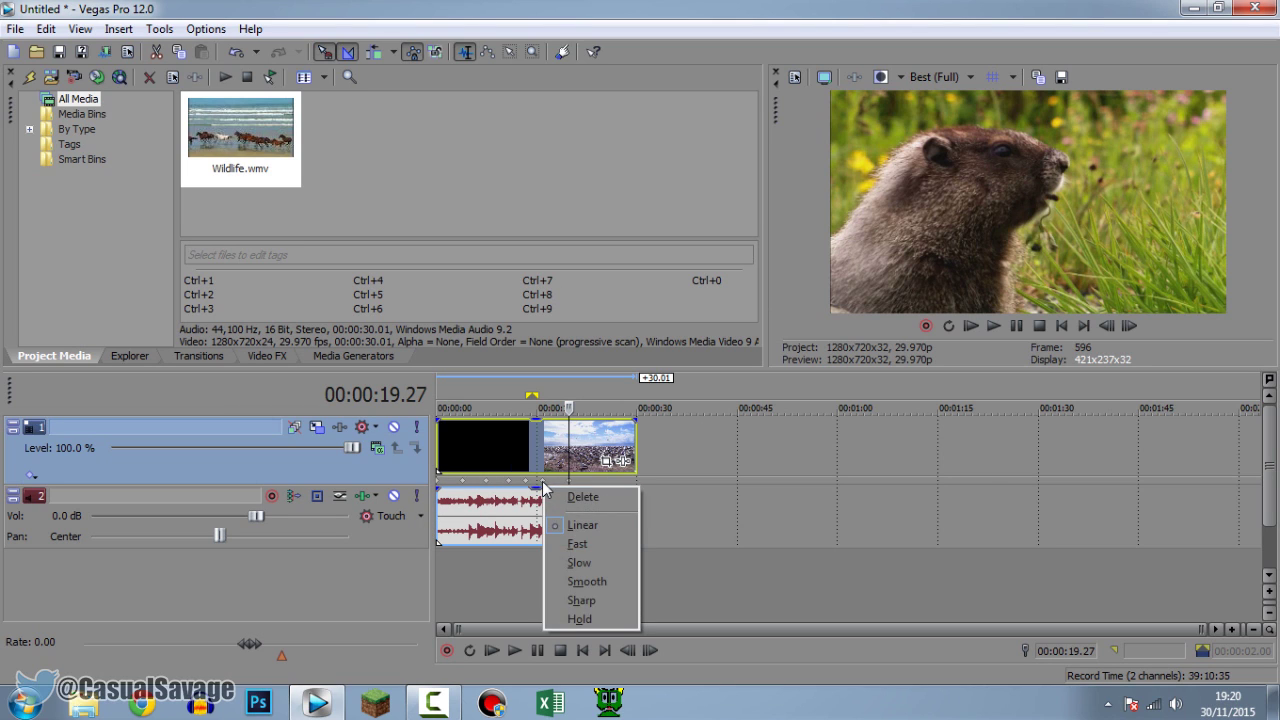
left_click(968, 331)
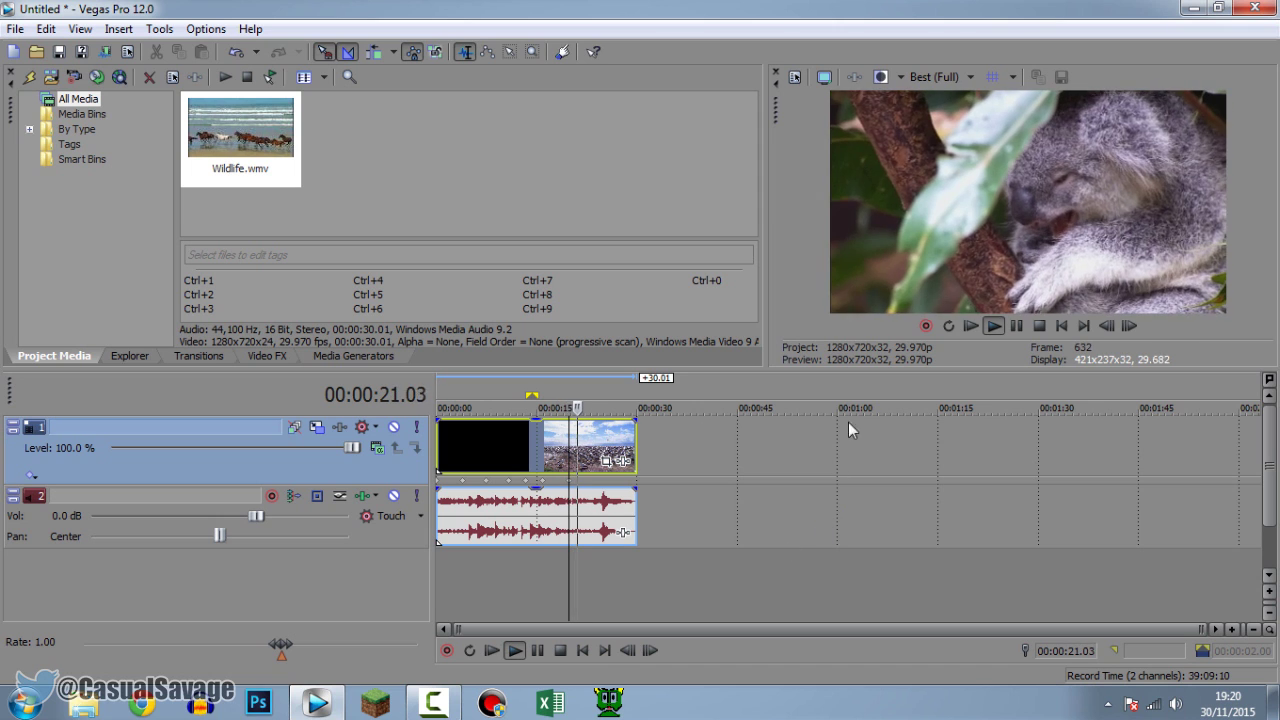
left_click(1016, 326)
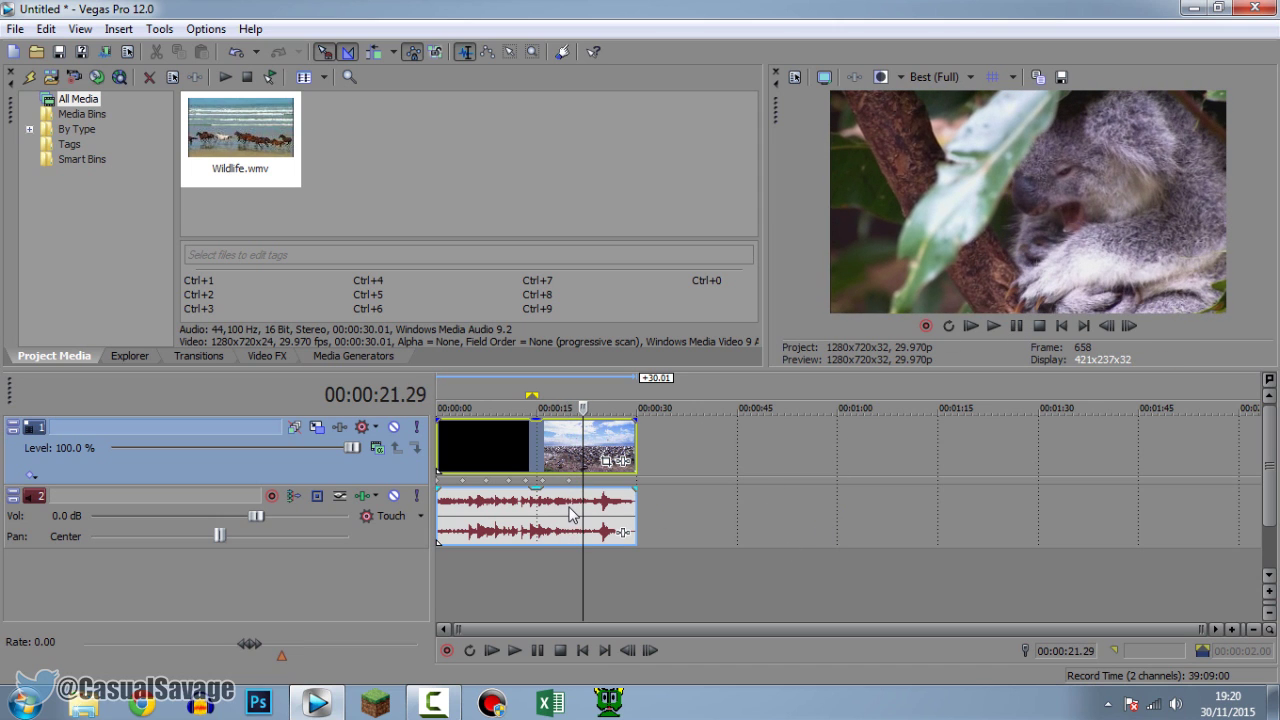